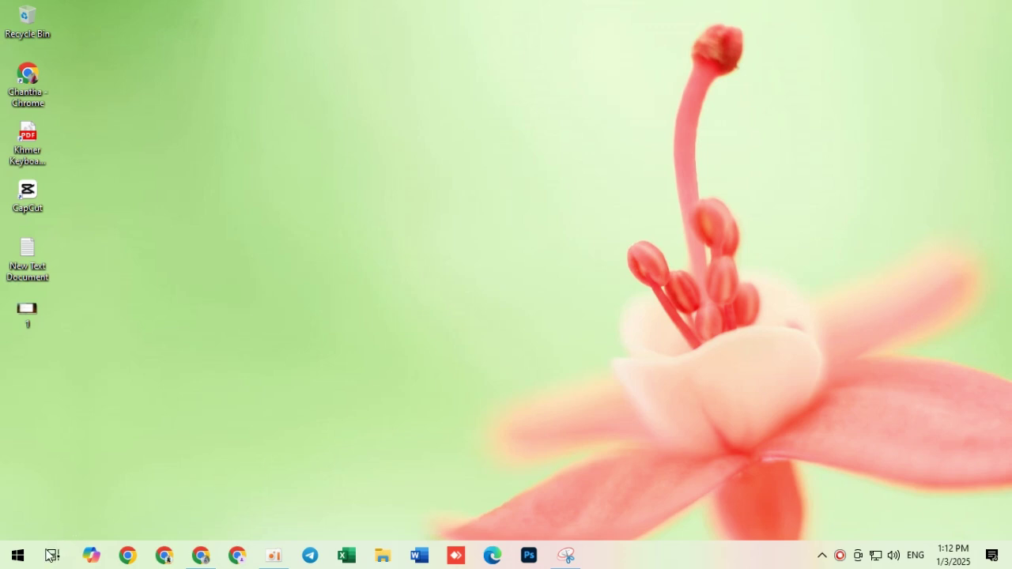
Search Windows for "setting" and open the Settings app
{"action": "left_click", "coordinate": [5, 563]}
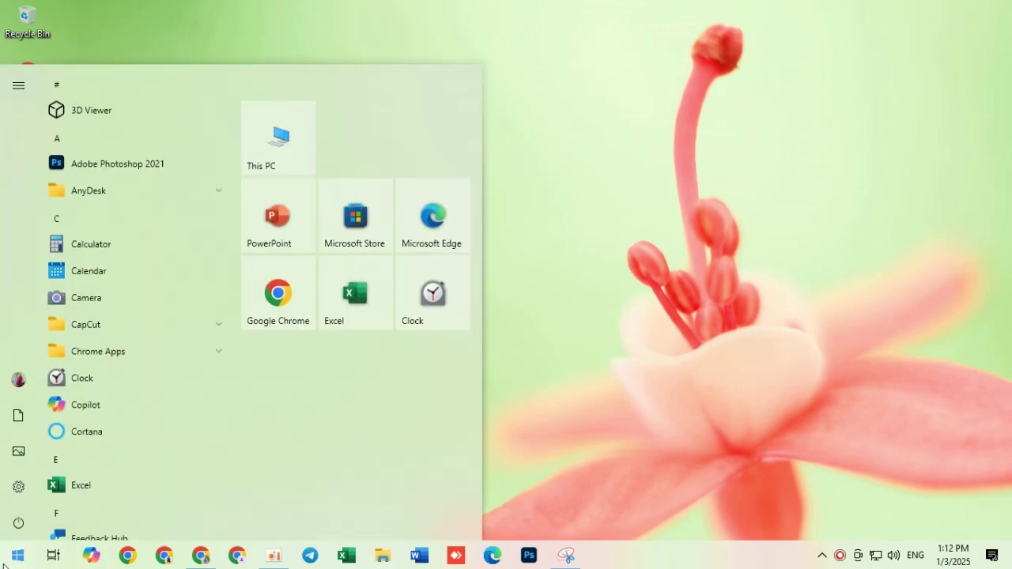
{"action": "type", "text": "settin"}
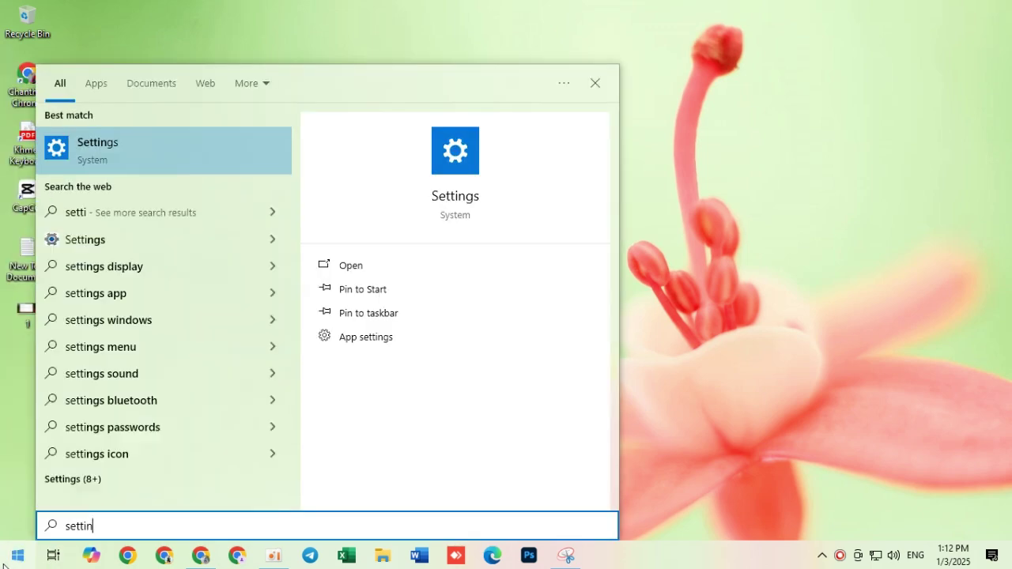
{"action": "type", "text": "g"}
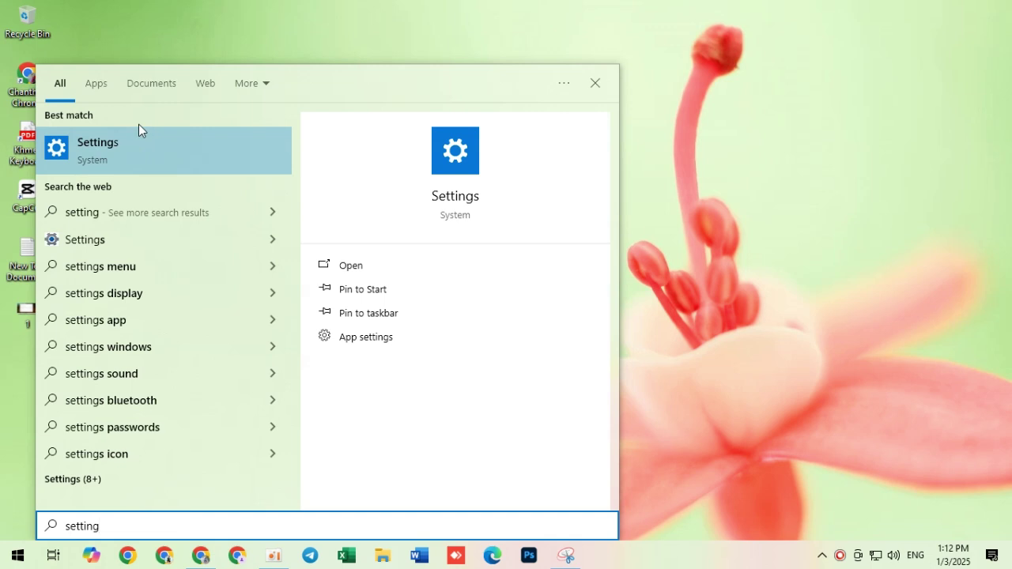
{"action": "left_click", "coordinate": [173, 155]}
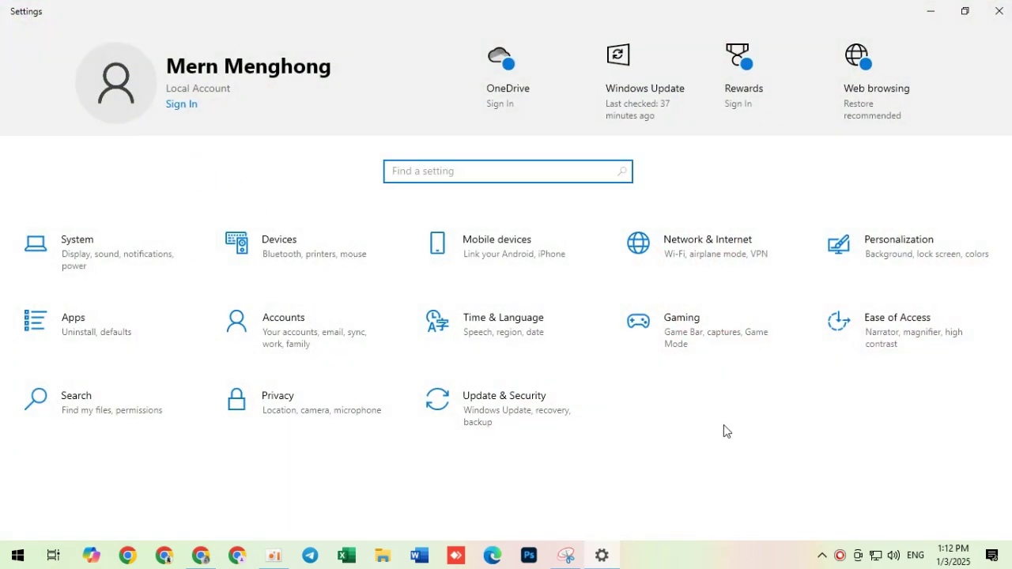
Open the System settings and examine the Display page and its advanced display settings, returning to Display
{"action": "left_click", "coordinate": [134, 257]}
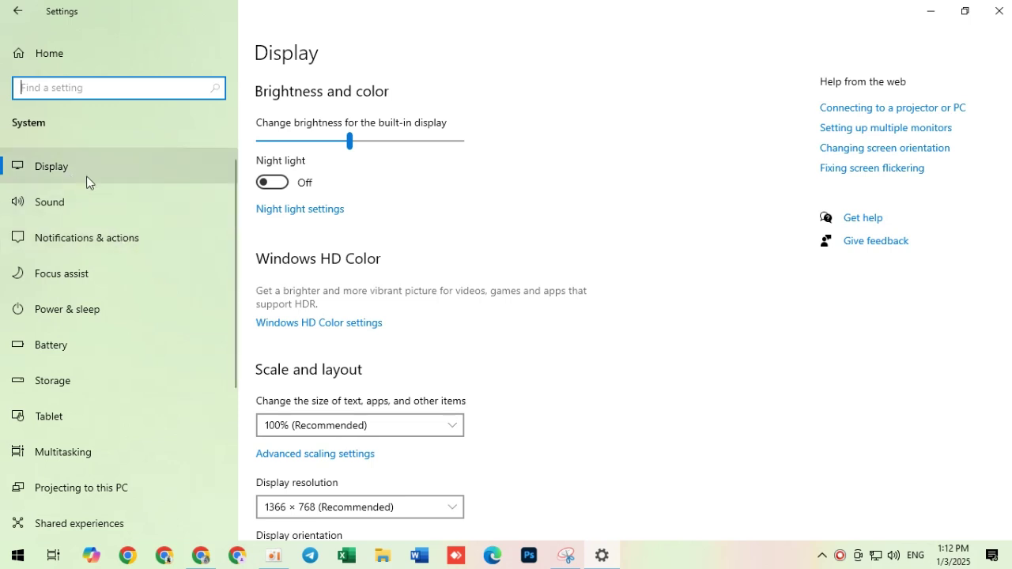
{"action": "scroll", "coordinate": [633, 305], "scroll_direction": "down", "scroll_amount": 2}
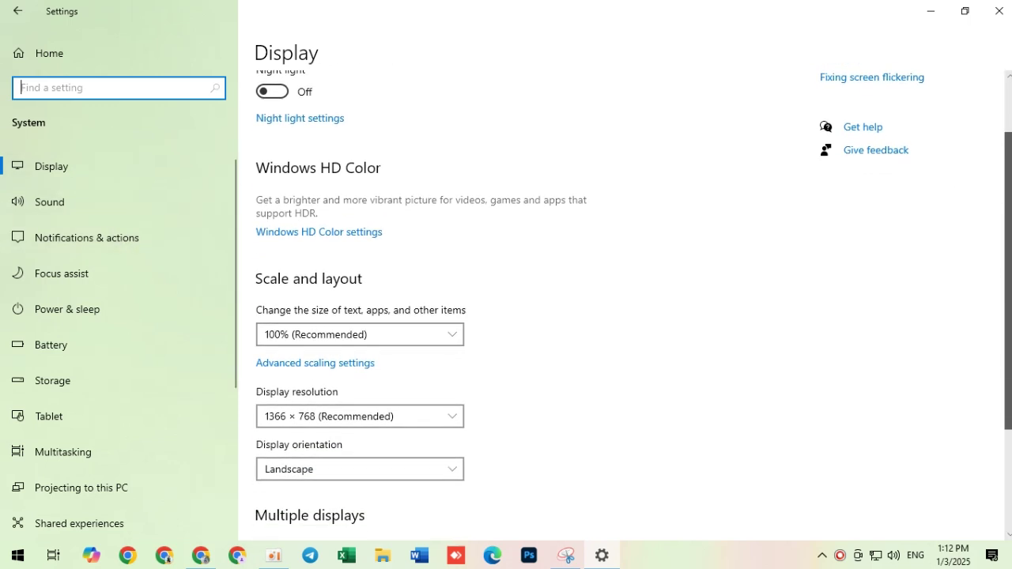
{"action": "scroll", "coordinate": [644, 399], "scroll_direction": "down", "scroll_amount": 3}
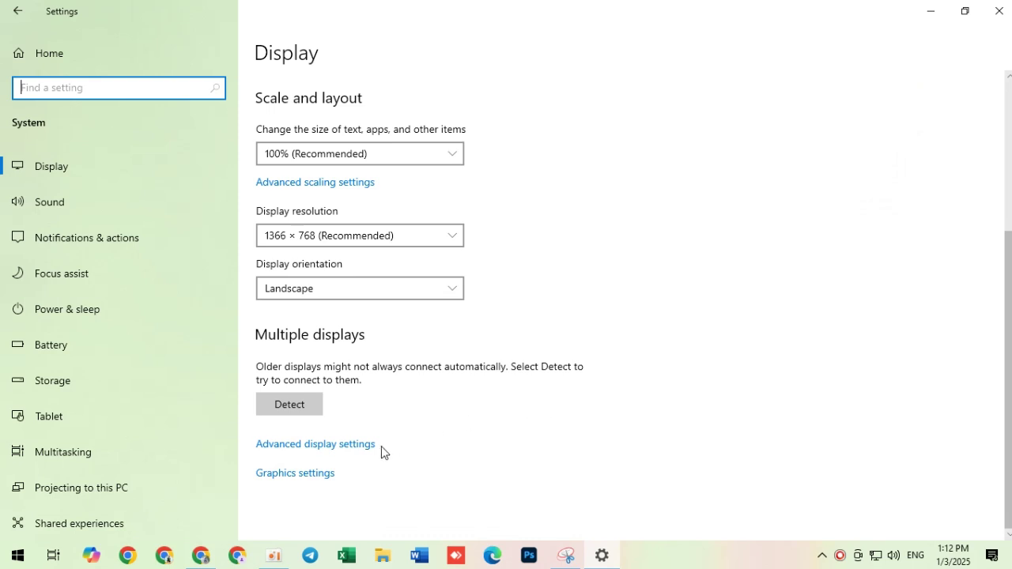
{"action": "left_click", "coordinate": [357, 448]}
{"action": "scroll", "coordinate": [347, 436], "scroll_direction": "down", "scroll_amount": 1}
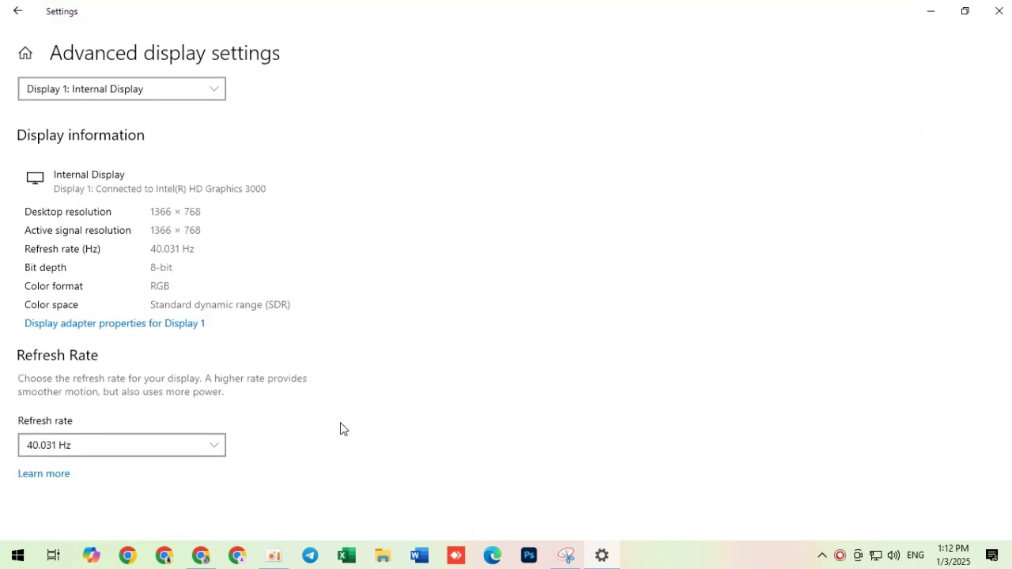
{"action": "scroll", "coordinate": [340, 428], "scroll_direction": "up", "scroll_amount": 1}
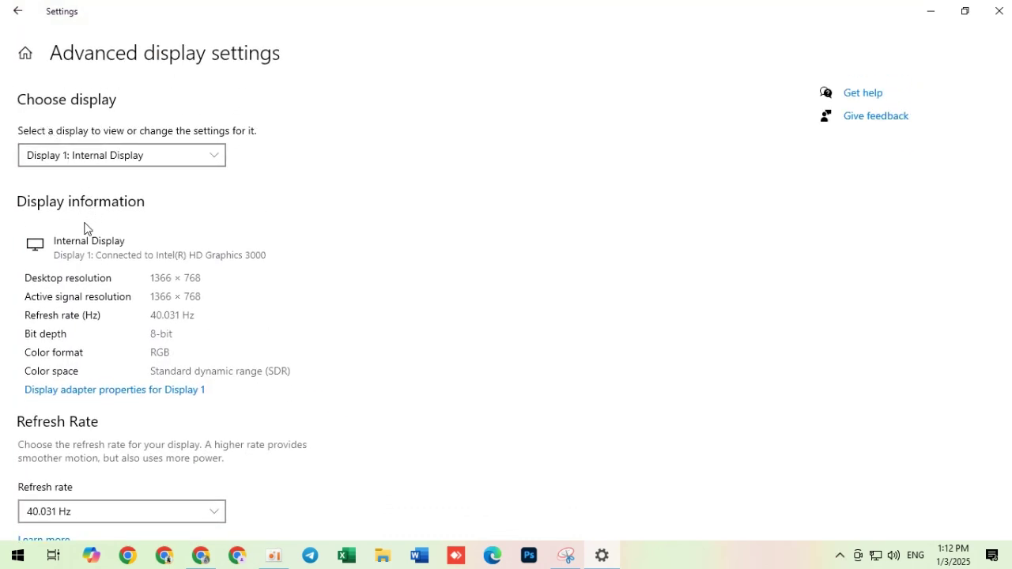
{"action": "left_click", "coordinate": [18, 11]}
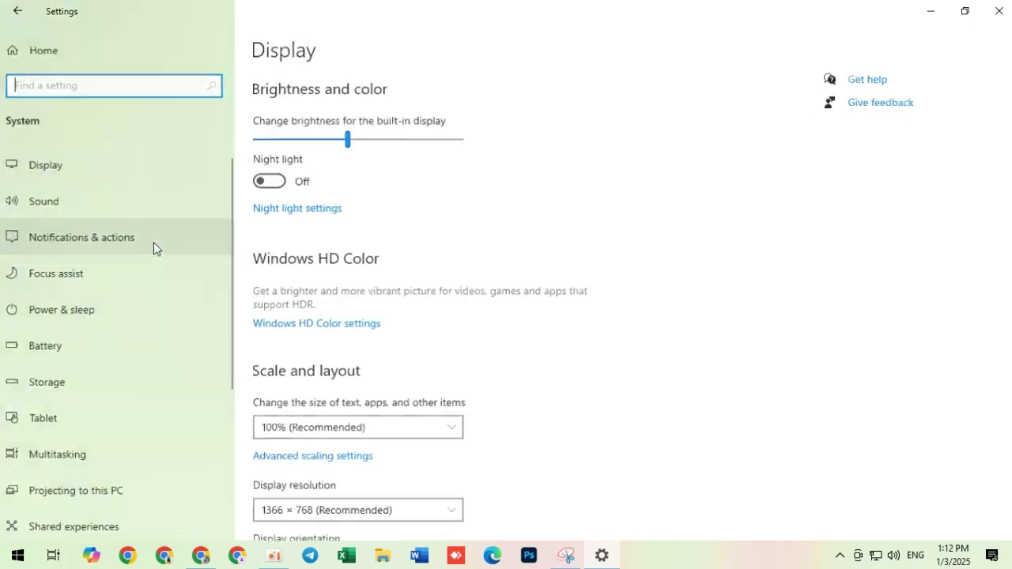
{"action": "left_click", "coordinate": [44, 166]}
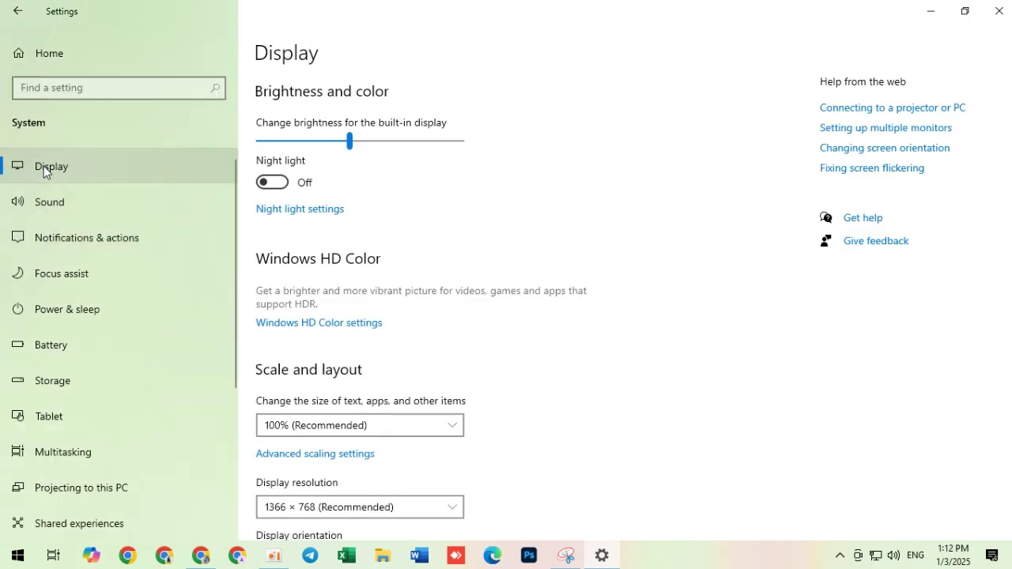
Look through the Sound, Notifications & actions, Focus assist and Power & sleep pages of the System settings
{"action": "left_click", "coordinate": [68, 196]}
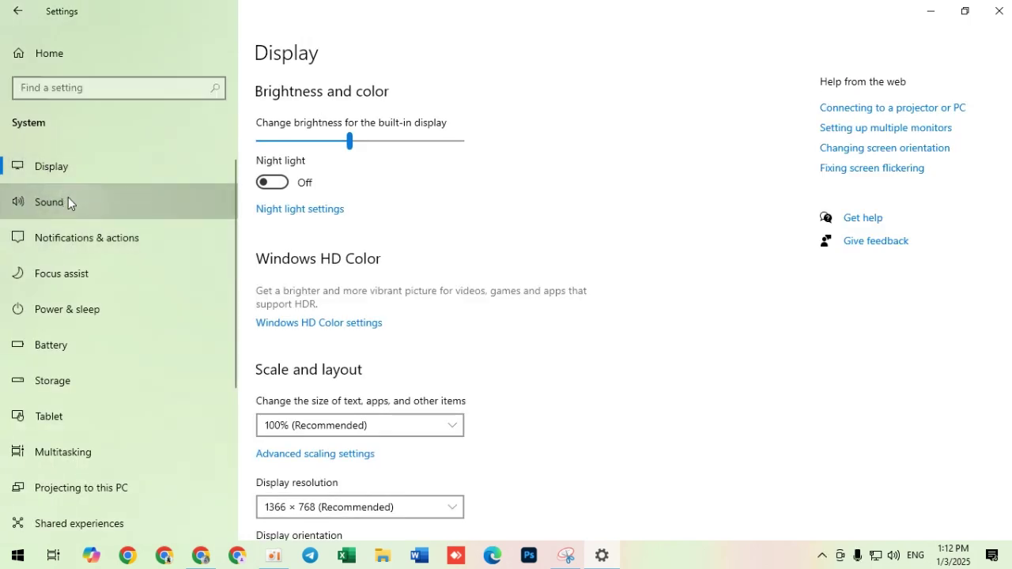
{"action": "scroll", "coordinate": [677, 283], "scroll_direction": "down", "scroll_amount": 3}
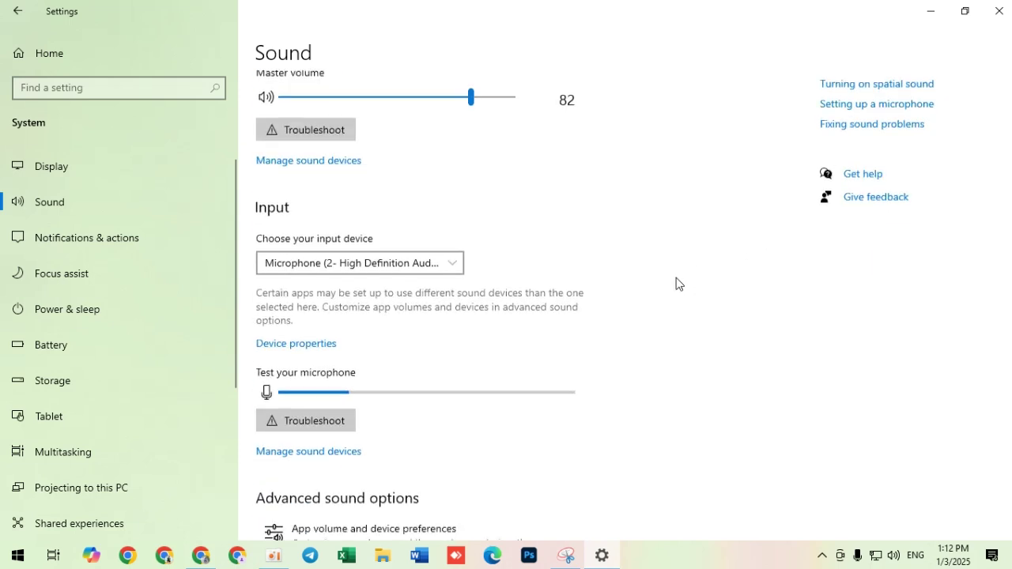
{"action": "scroll", "coordinate": [676, 285], "scroll_direction": "up", "scroll_amount": 3}
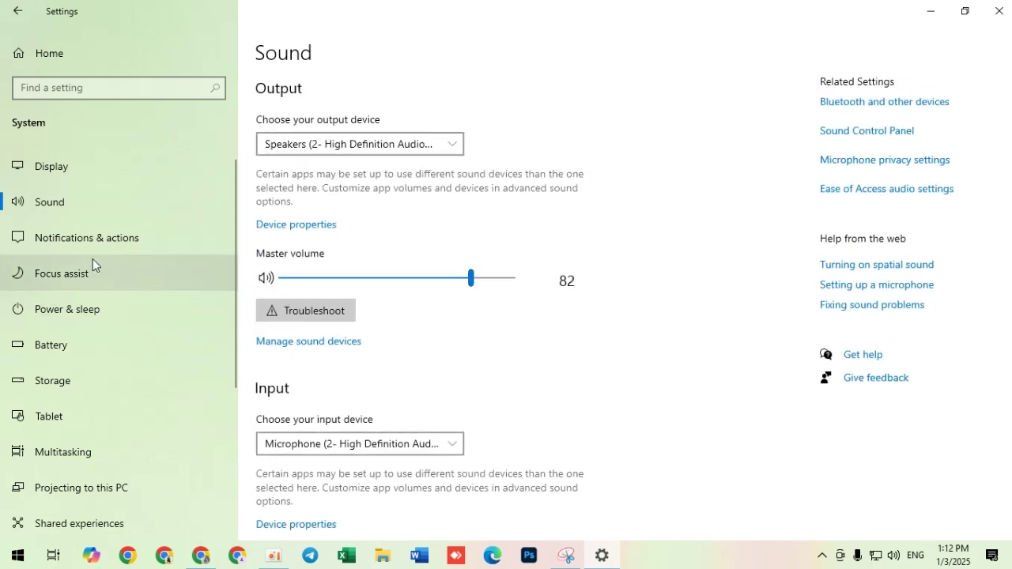
{"action": "left_click", "coordinate": [77, 245]}
{"action": "scroll", "coordinate": [687, 301], "scroll_direction": "down", "scroll_amount": 7}
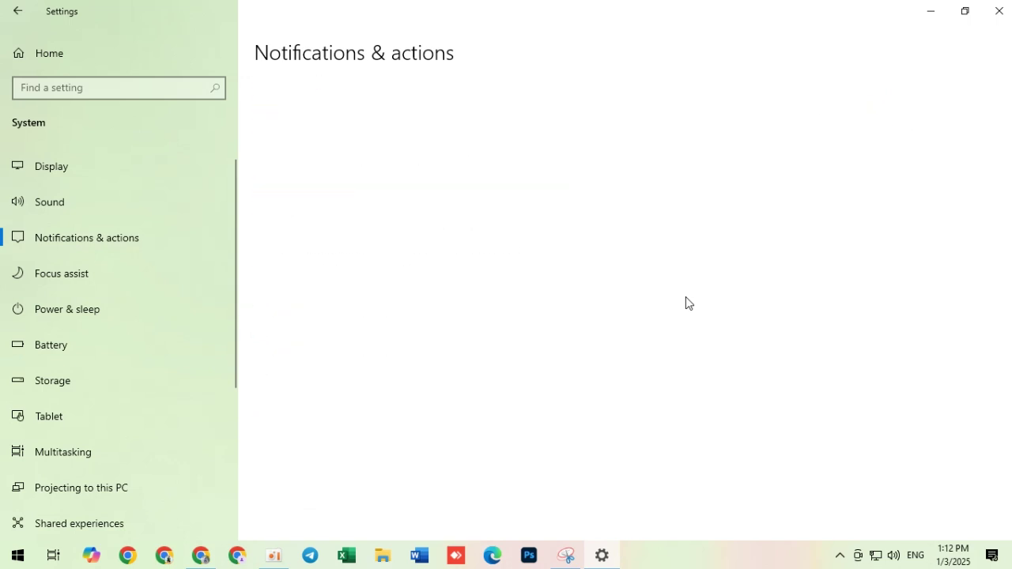
{"action": "left_click", "coordinate": [85, 279]}
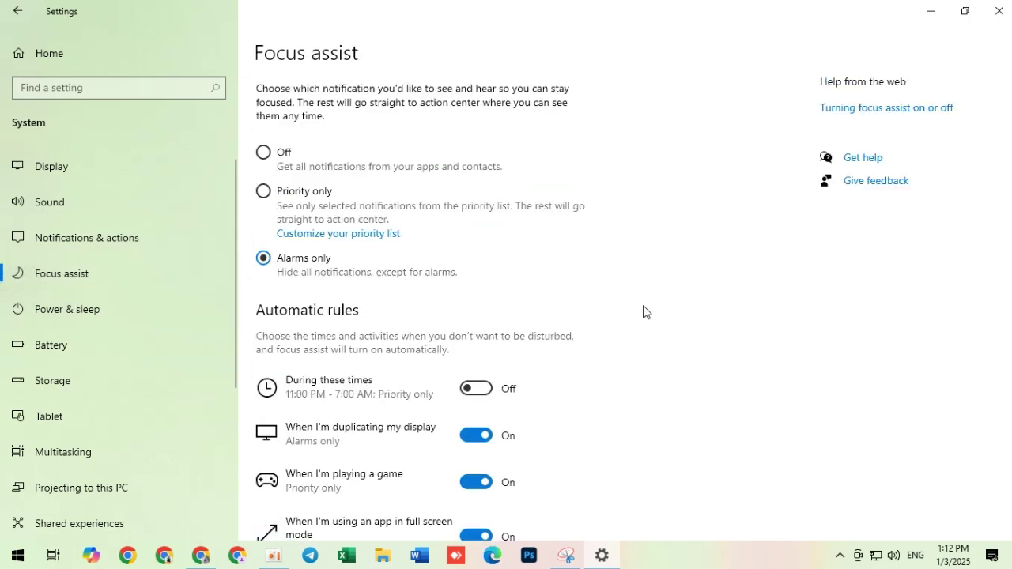
{"action": "scroll", "coordinate": [646, 310], "scroll_direction": "down", "scroll_amount": 2}
{"action": "left_click", "coordinate": [130, 312]}
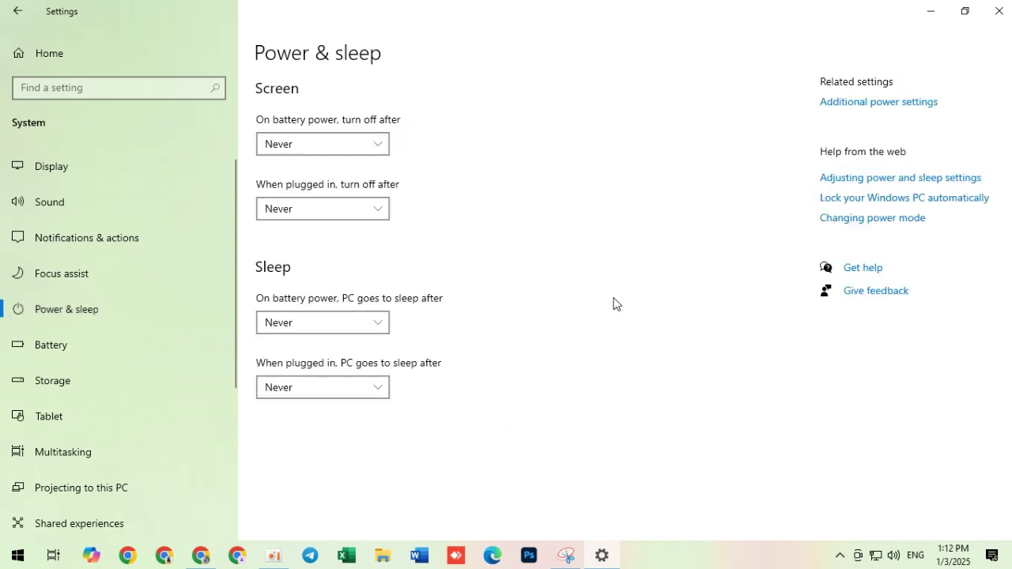
In the Battery settings, set battery saver to turn on automatically at Never
{"action": "left_click", "coordinate": [98, 353]}
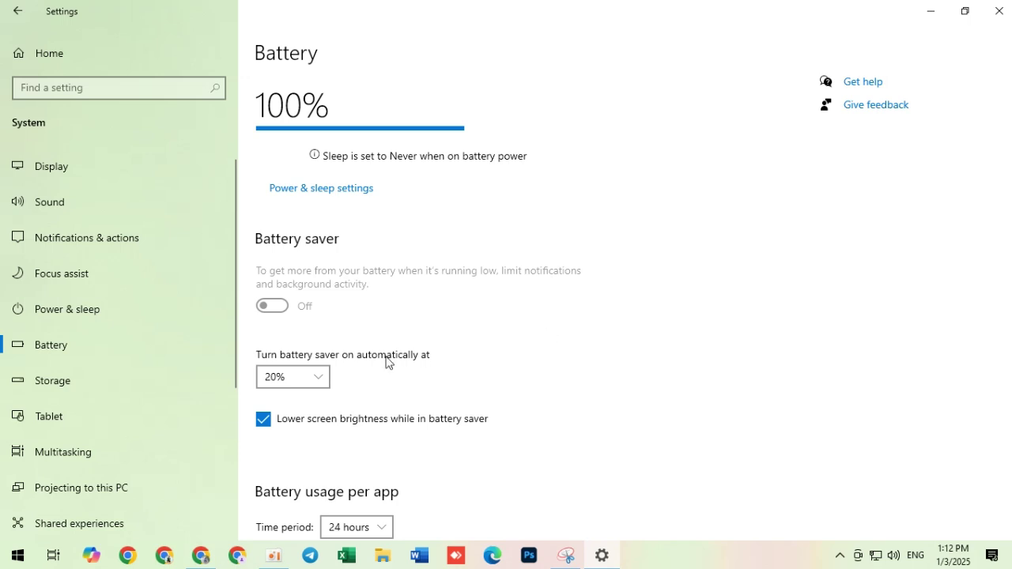
{"action": "left_click", "coordinate": [321, 378]}
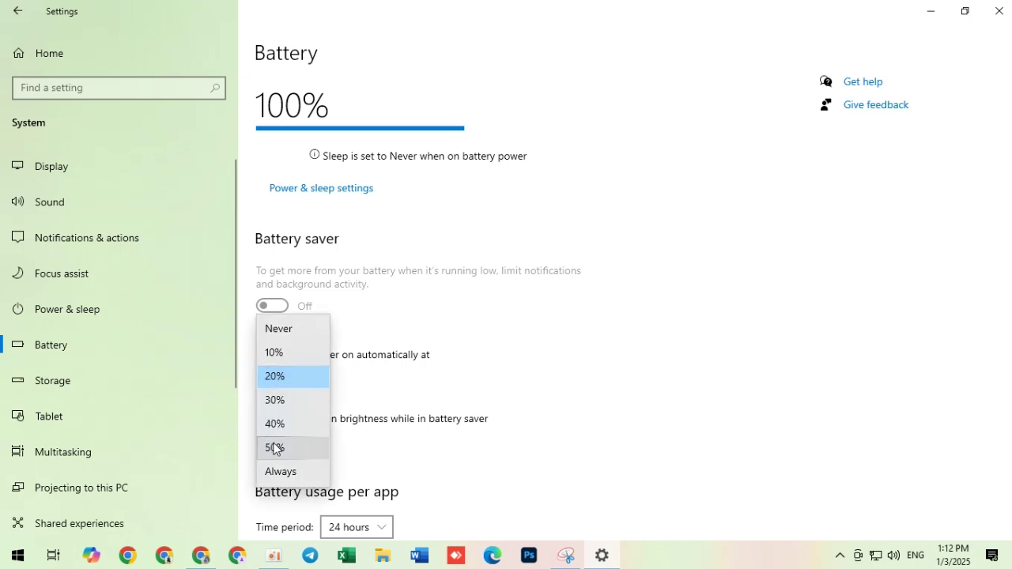
{"action": "left_click", "coordinate": [287, 333]}
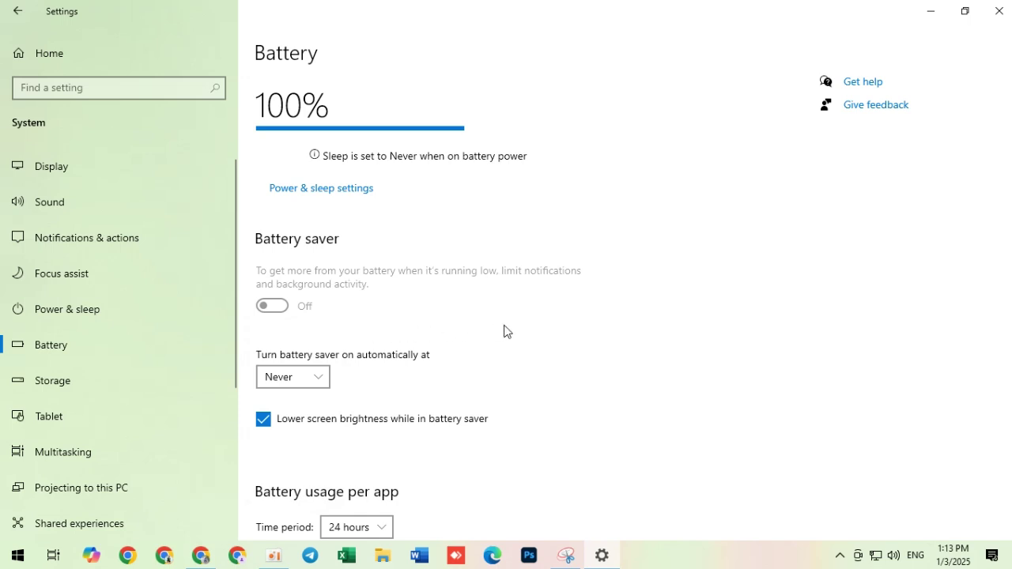
{"action": "scroll", "coordinate": [565, 339], "scroll_direction": "down", "scroll_amount": 2}
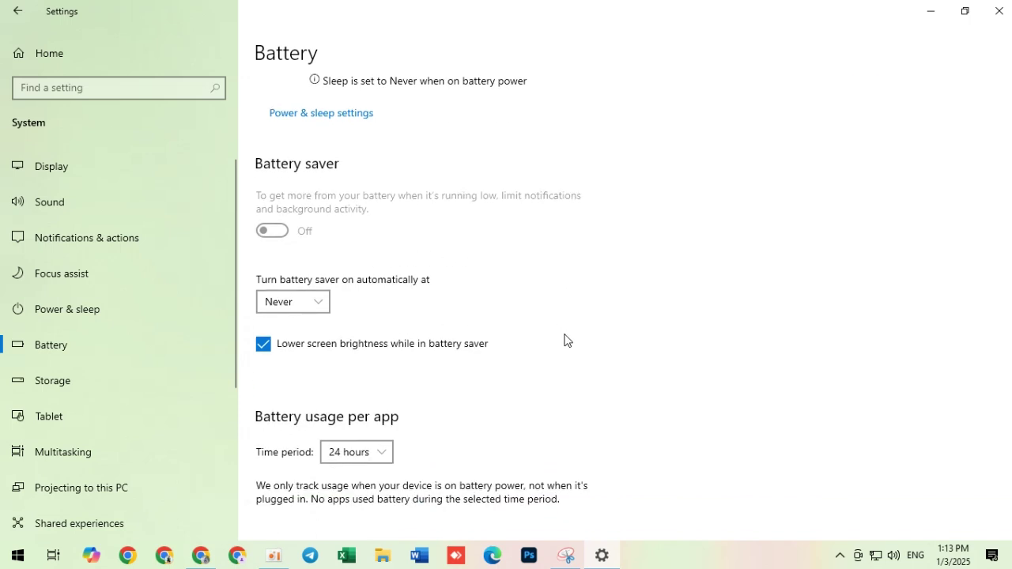
{"action": "left_click", "coordinate": [318, 303]}
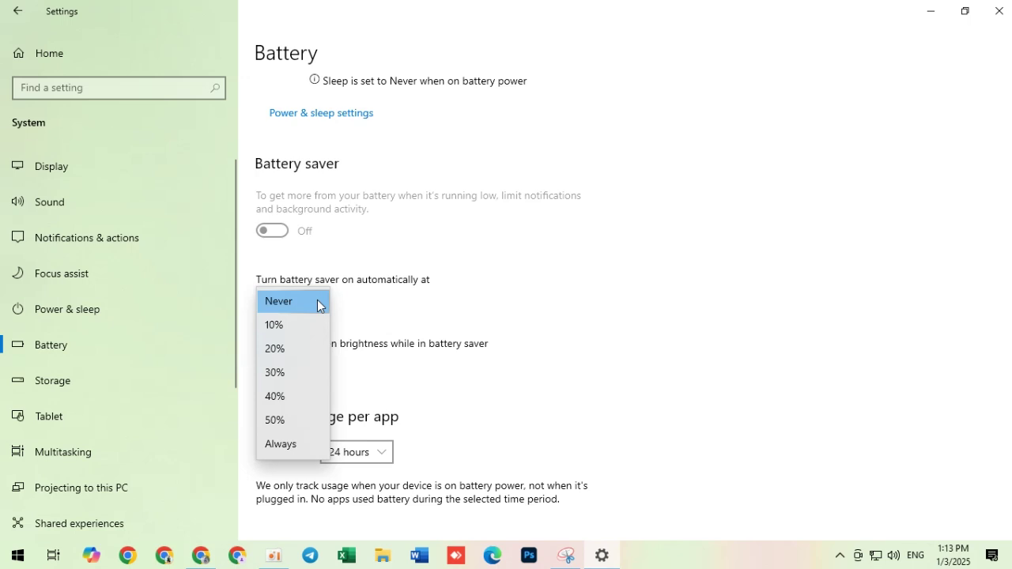
{"action": "left_click", "coordinate": [317, 301]}
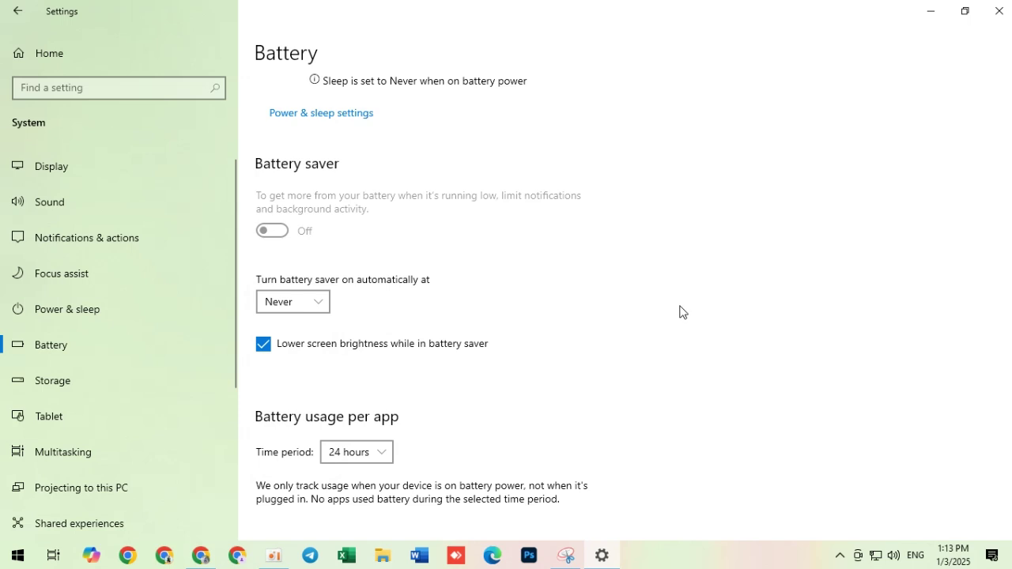
Examine the Storage page's local disk usage and storage options, and return to the Settings home page
{"action": "left_click", "coordinate": [82, 377]}
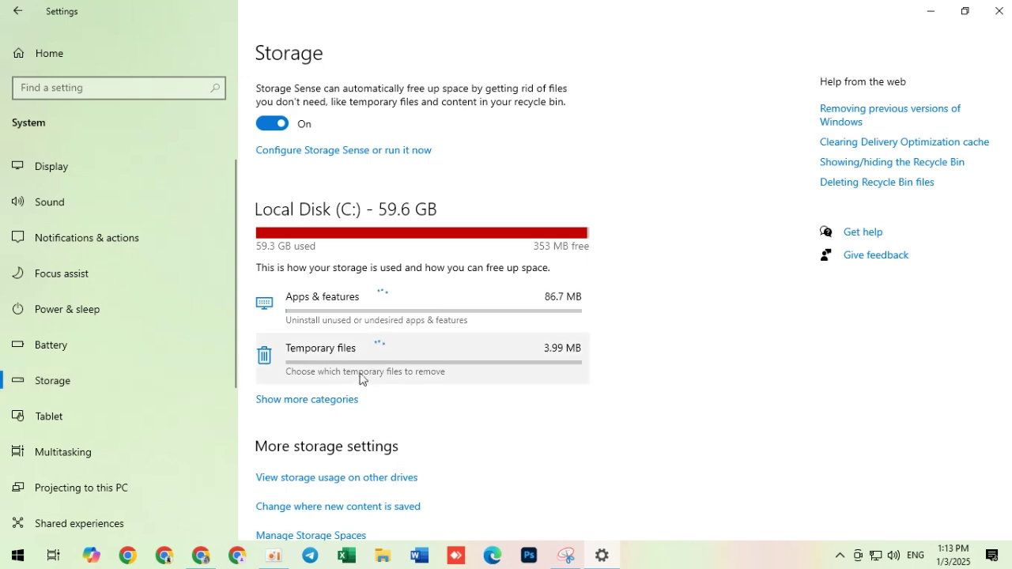
{"action": "scroll", "coordinate": [750, 431], "scroll_direction": "down", "scroll_amount": 2}
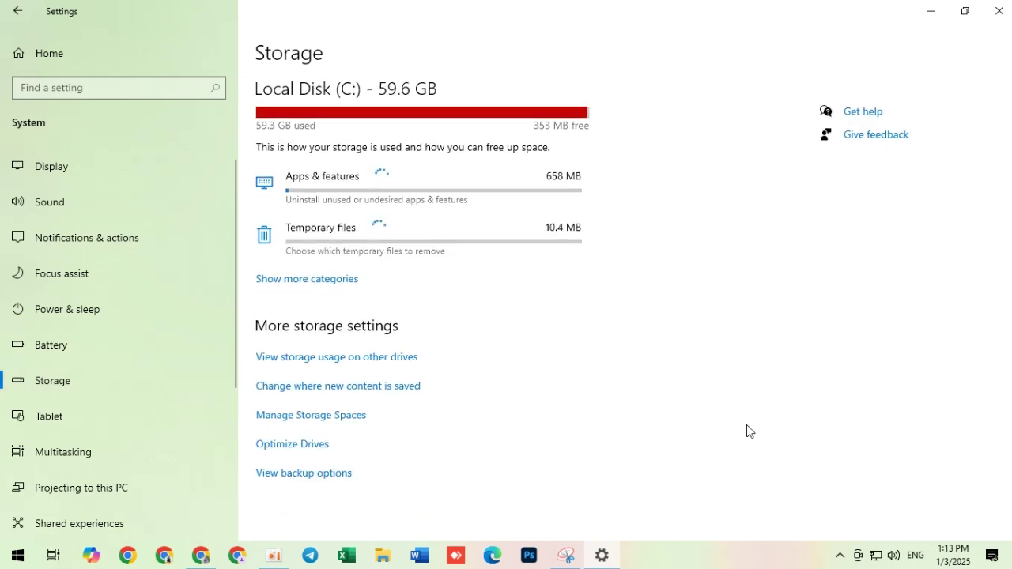
{"action": "scroll", "coordinate": [99, 426], "scroll_direction": "down", "scroll_amount": 3}
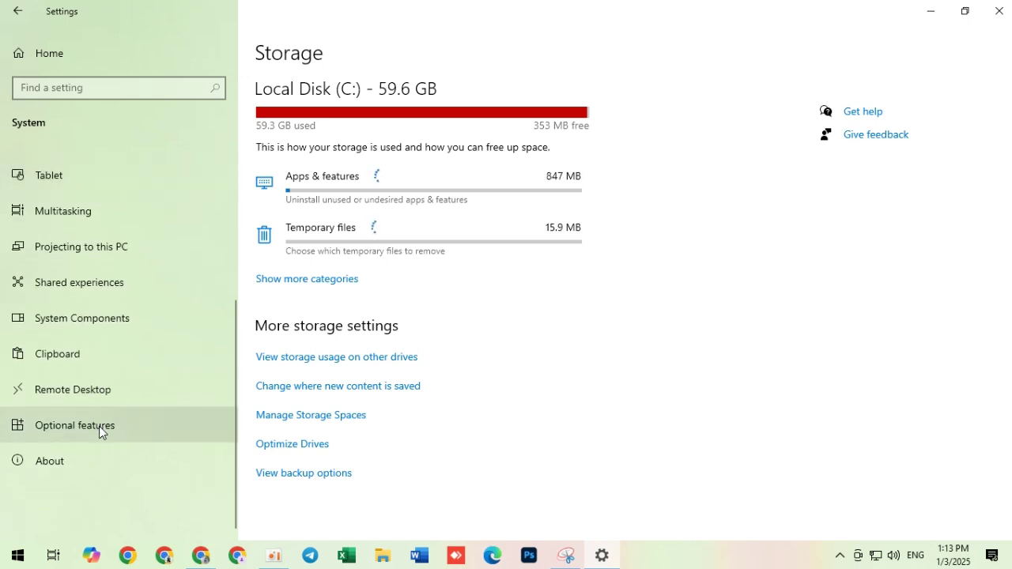
{"action": "left_click", "coordinate": [14, 11]}
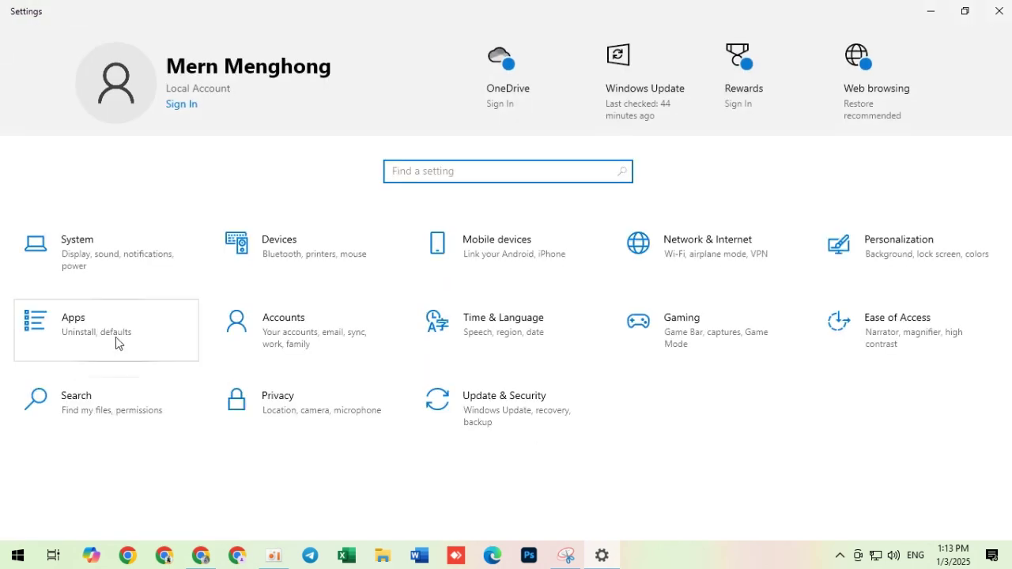
Look through the Apps & features, Default apps and Offline maps pages, and return to the Settings home page
{"action": "left_click", "coordinate": [115, 336]}
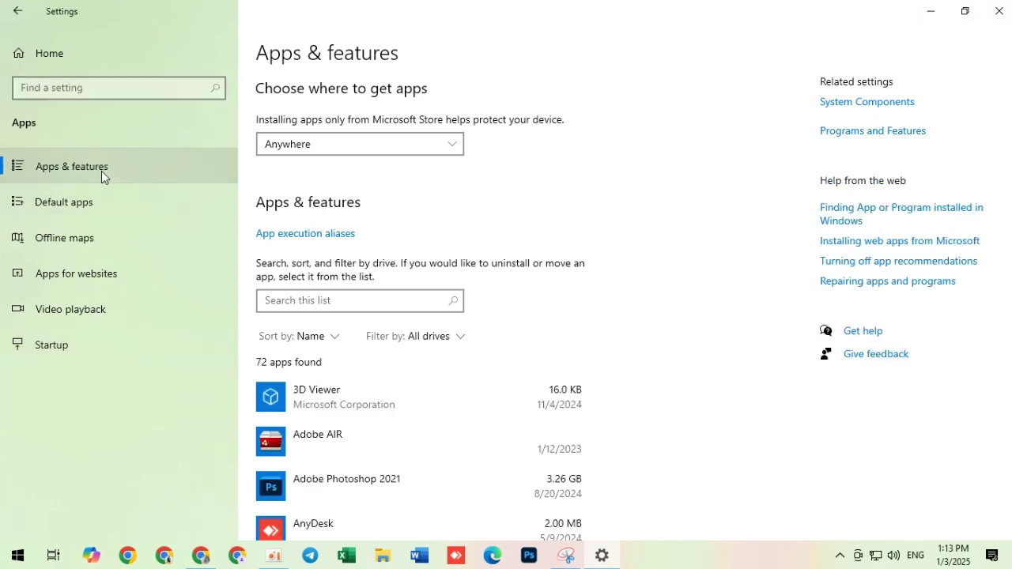
{"action": "left_click", "coordinate": [79, 203]}
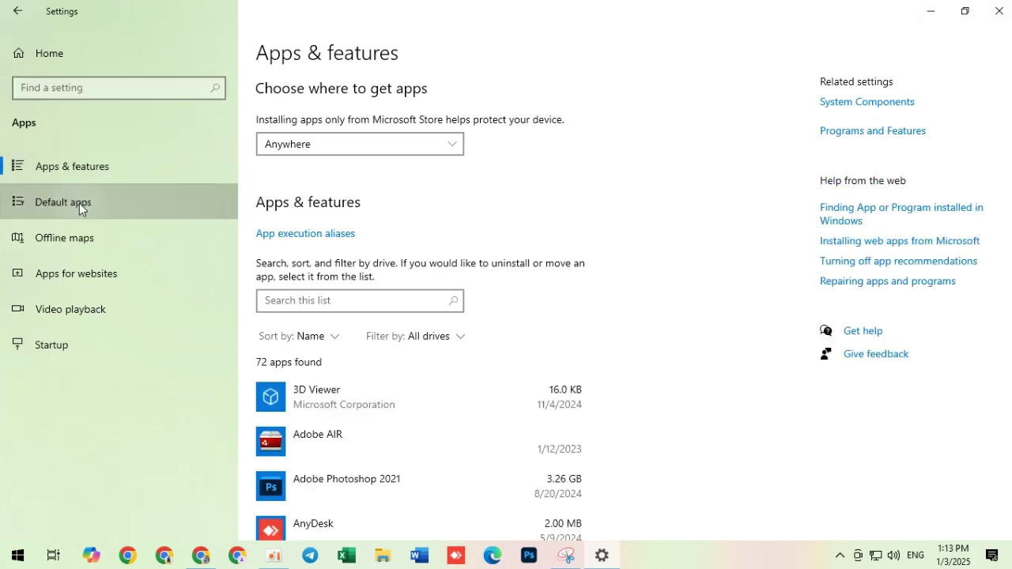
{"action": "left_click", "coordinate": [85, 238]}
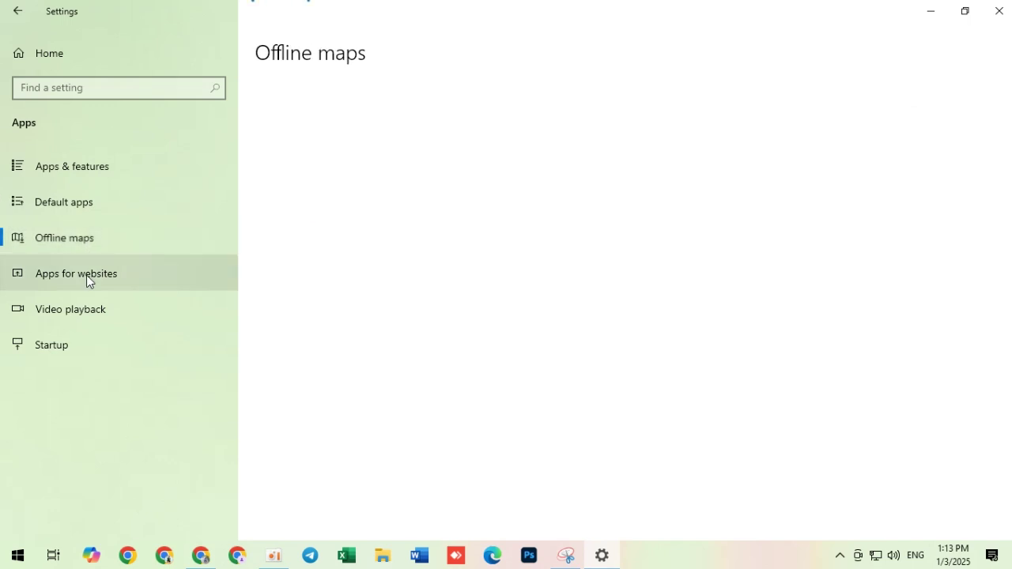
{"action": "left_click", "coordinate": [29, 17]}
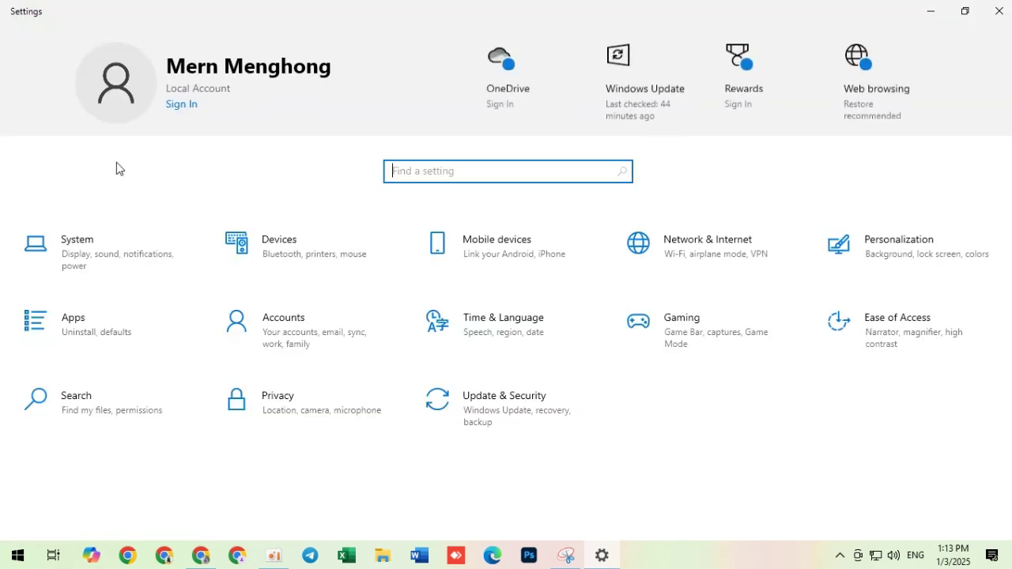
View the Devices category's Bluetooth page and the general Privacy options, returning to the Settings home page
{"action": "left_click", "coordinate": [324, 250]}
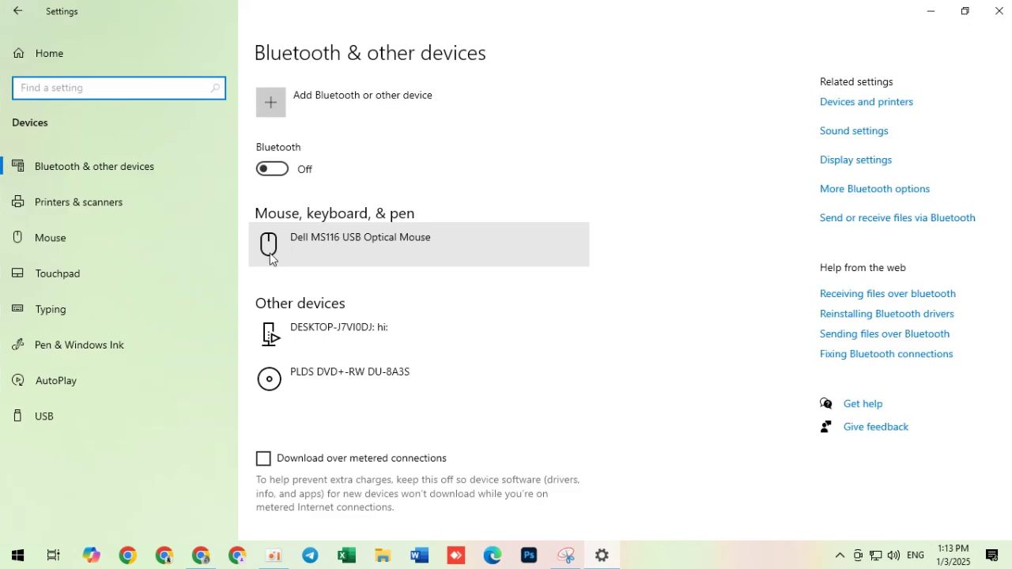
{"action": "left_click", "coordinate": [10, 8]}
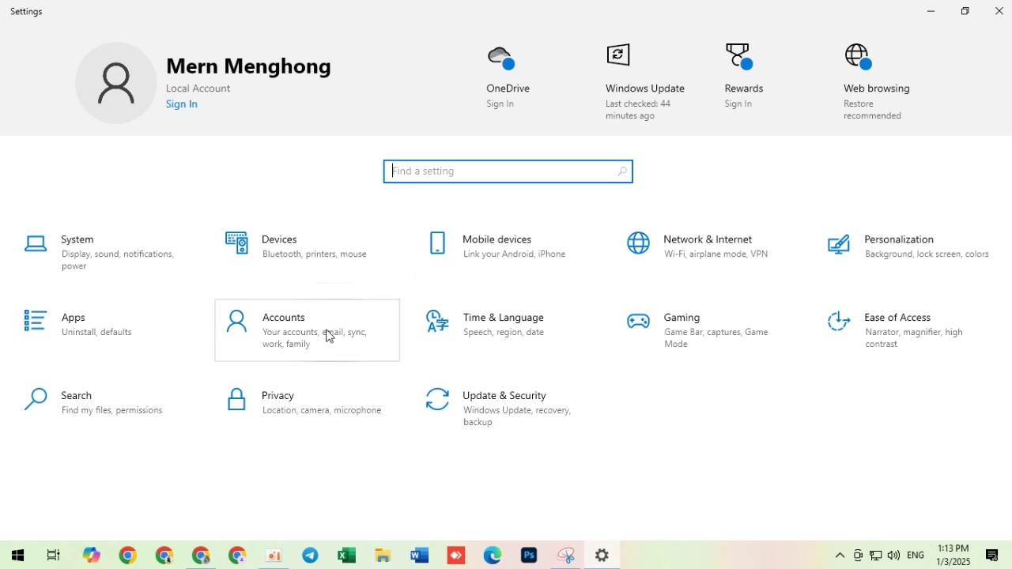
{"action": "left_click", "coordinate": [308, 393]}
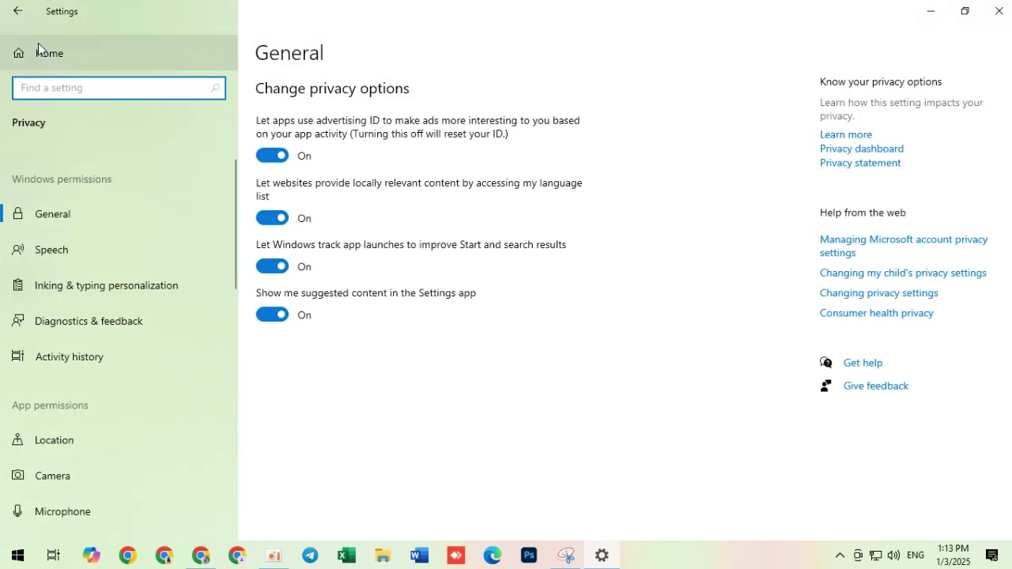
{"action": "left_click", "coordinate": [16, 11]}
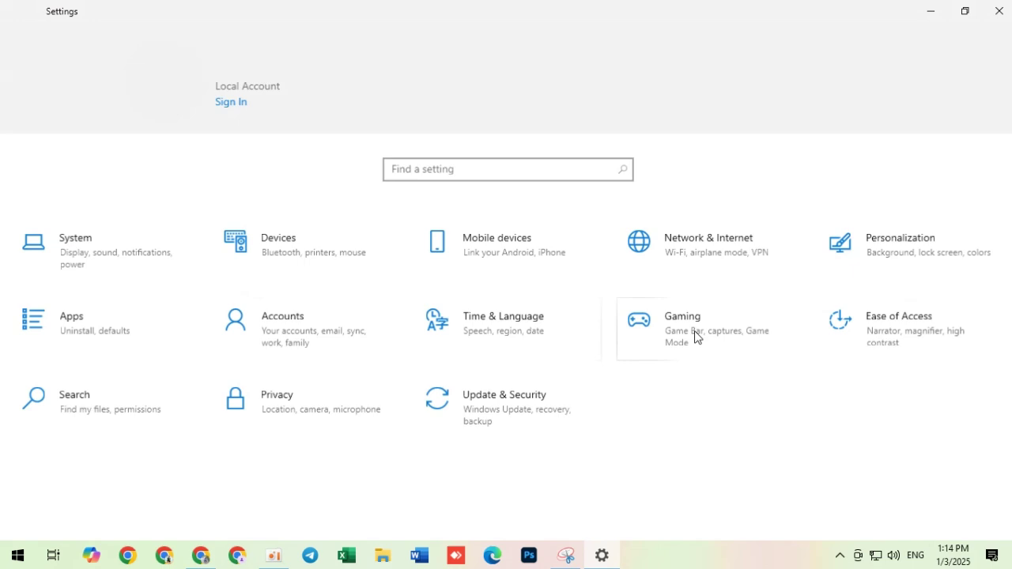
Look through the Personalization, Network & Internet and Gaming categories, and return to the Settings home page
{"action": "left_click", "coordinate": [885, 246]}
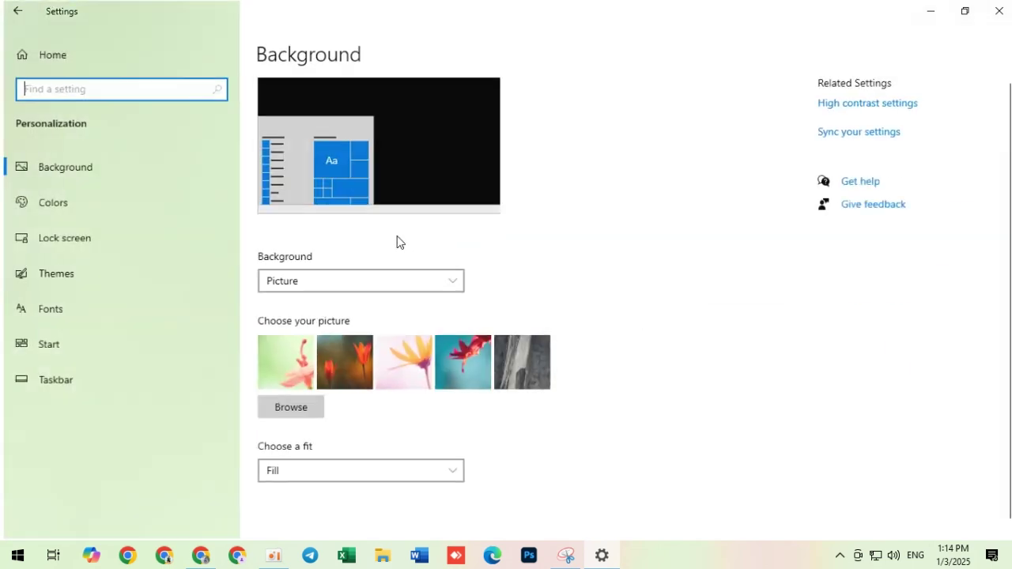
{"action": "left_click", "coordinate": [17, 13]}
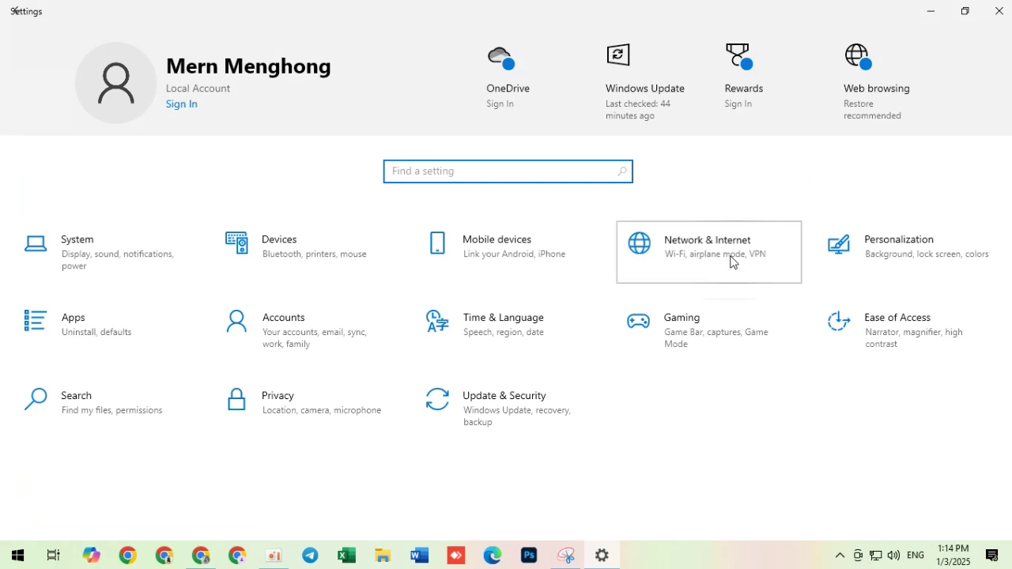
{"action": "left_click", "coordinate": [624, 242]}
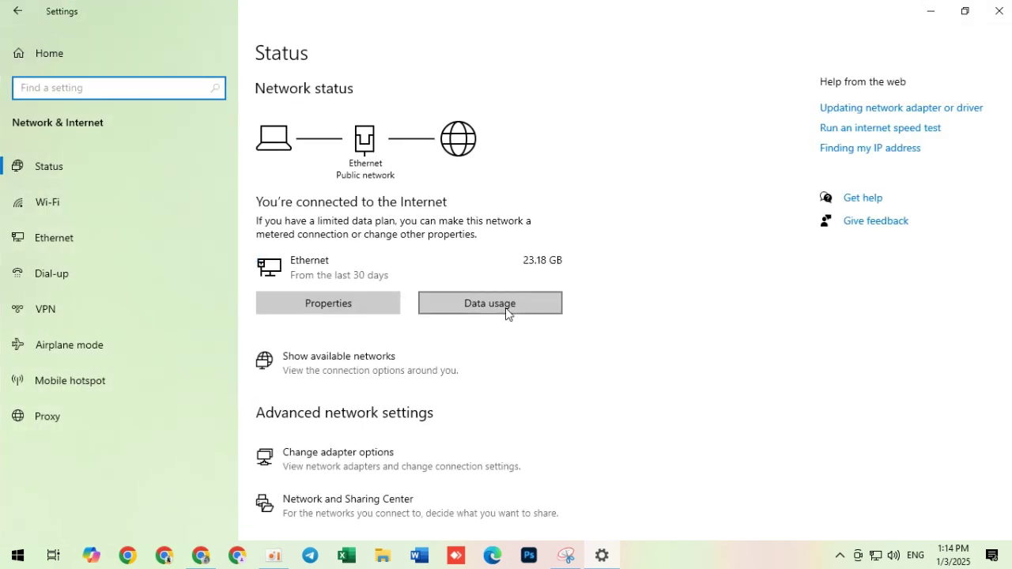
{"action": "scroll", "coordinate": [537, 324], "scroll_direction": "down", "scroll_amount": 3}
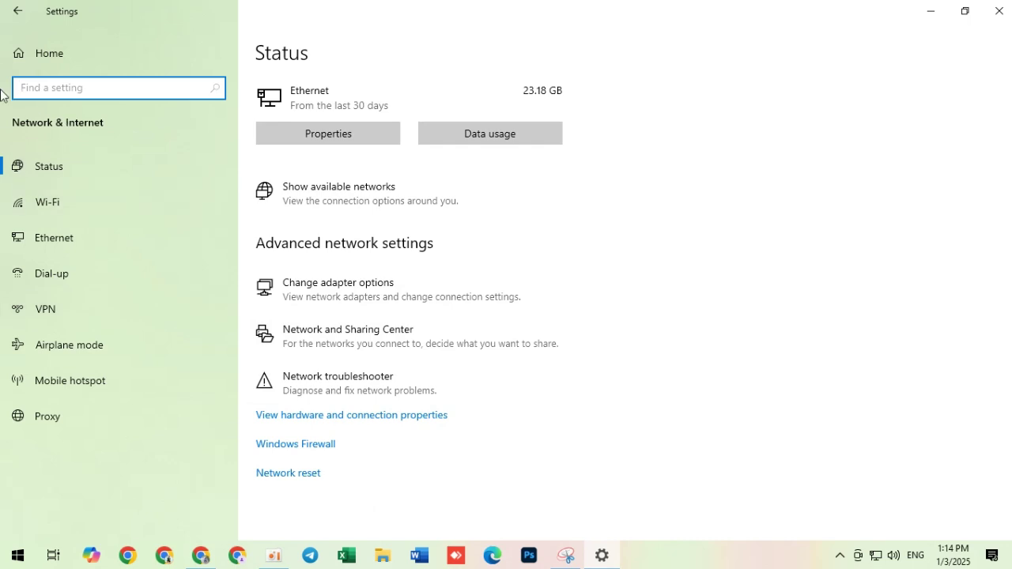
{"action": "left_click", "coordinate": [13, 9]}
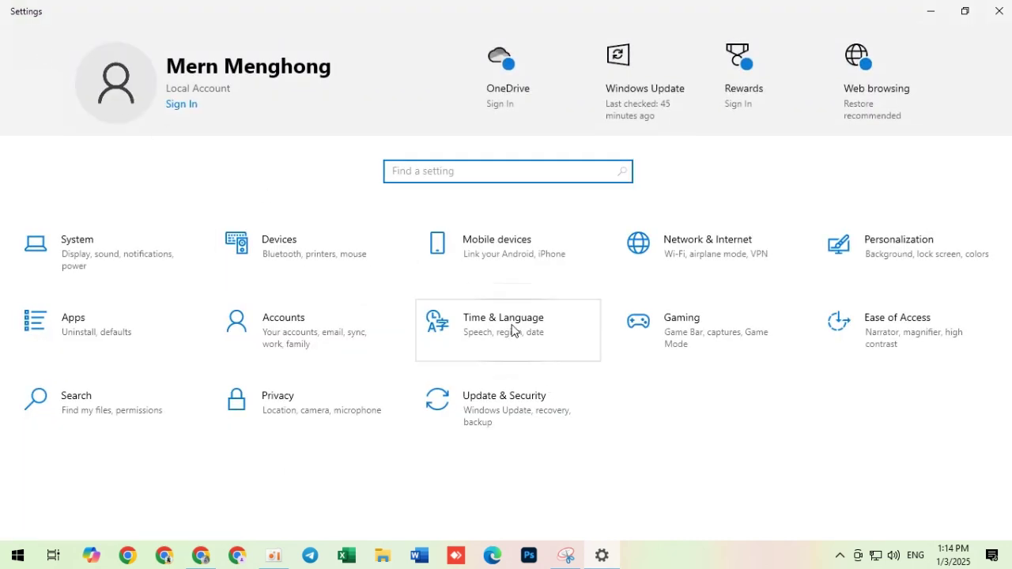
{"action": "left_click", "coordinate": [706, 347]}
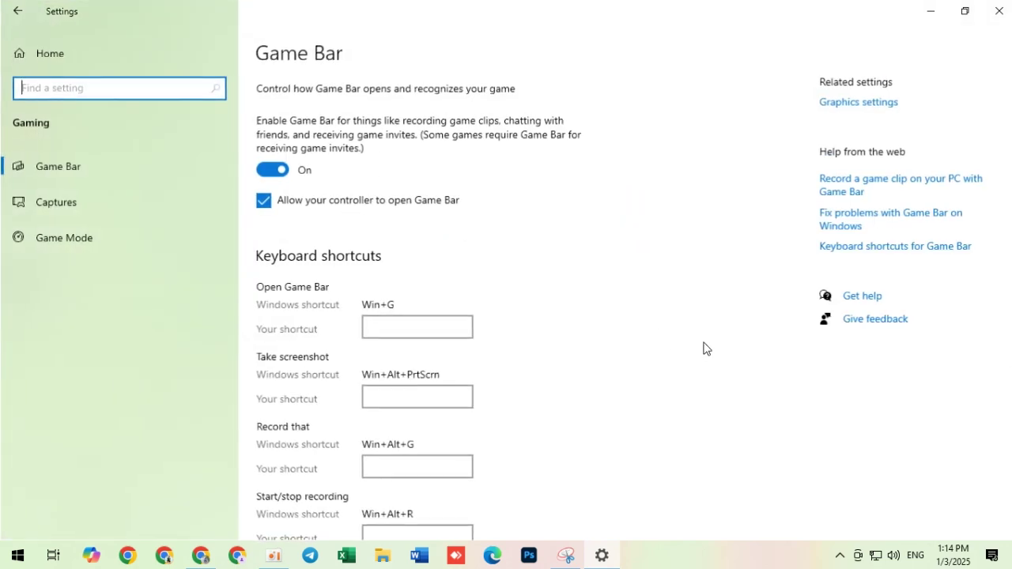
{"action": "left_click", "coordinate": [16, 11]}
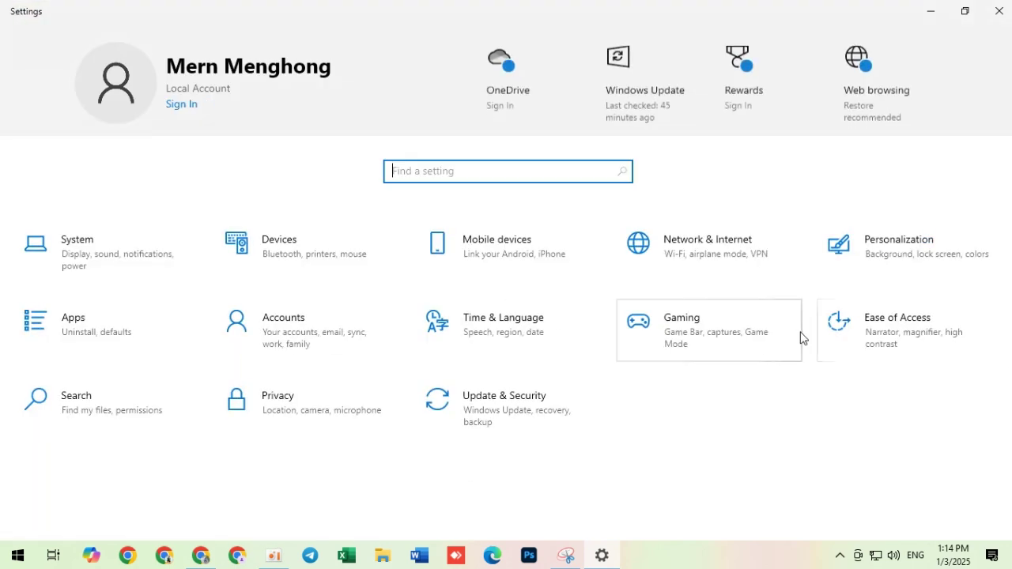
In the Ease of Access display settings, turn off animations, transparency, automatic scroll bar hiding and the desktop background image, and close Settings
{"action": "left_click", "coordinate": [916, 334]}
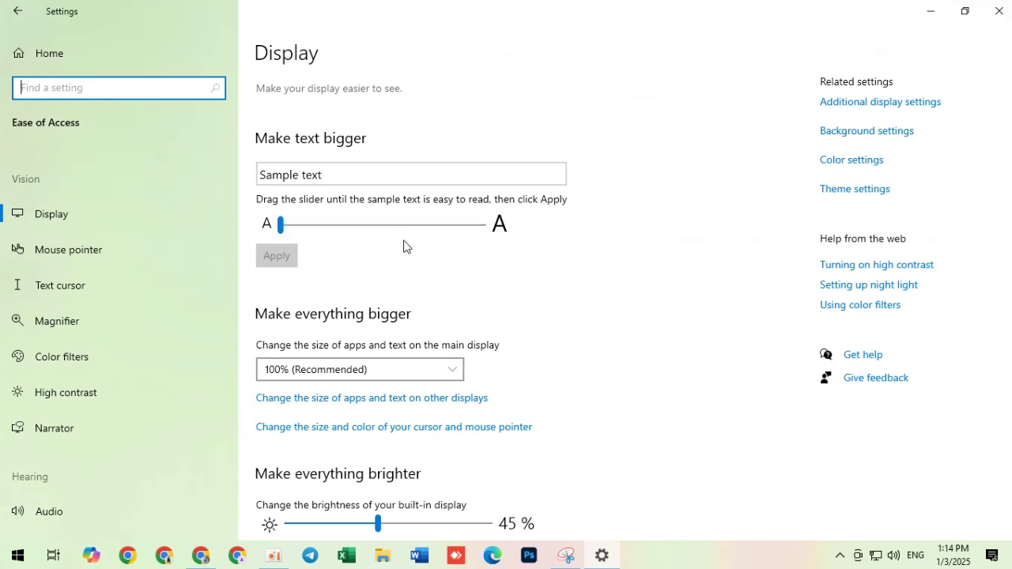
{"action": "scroll", "coordinate": [135, 359], "scroll_direction": "down", "scroll_amount": 5}
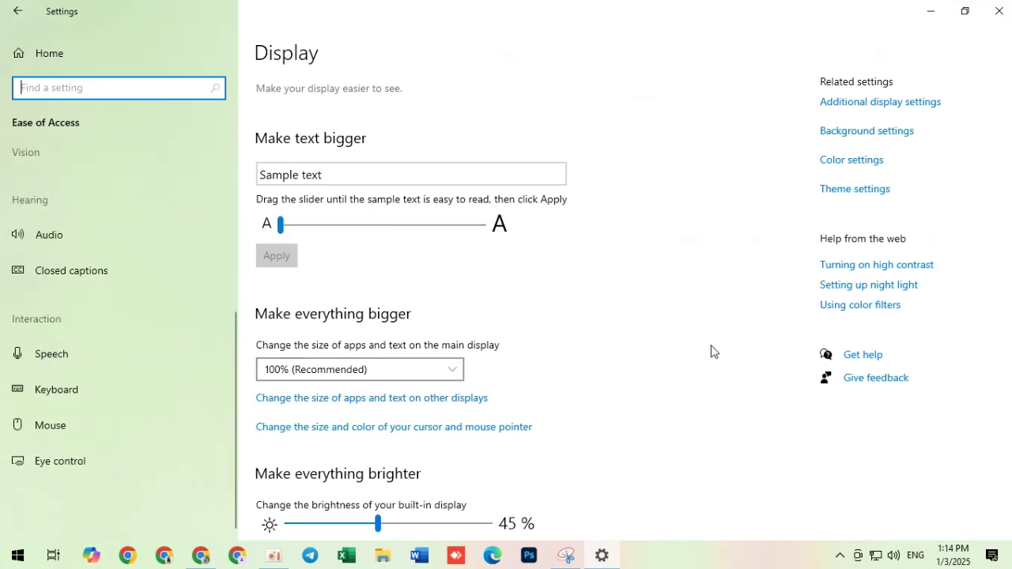
{"action": "scroll", "coordinate": [710, 352], "scroll_direction": "down", "scroll_amount": 5}
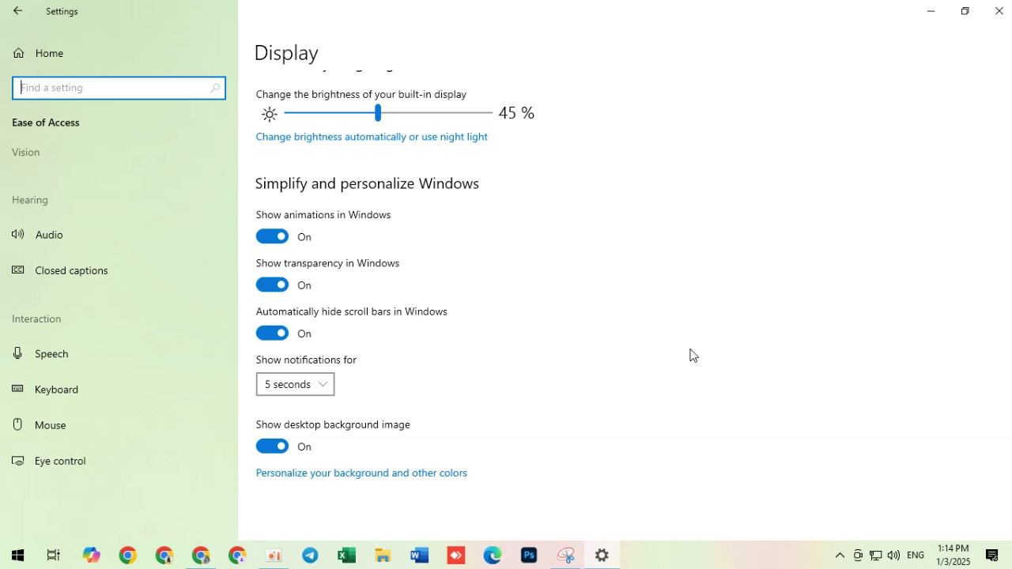
{"action": "left_click", "coordinate": [267, 239]}
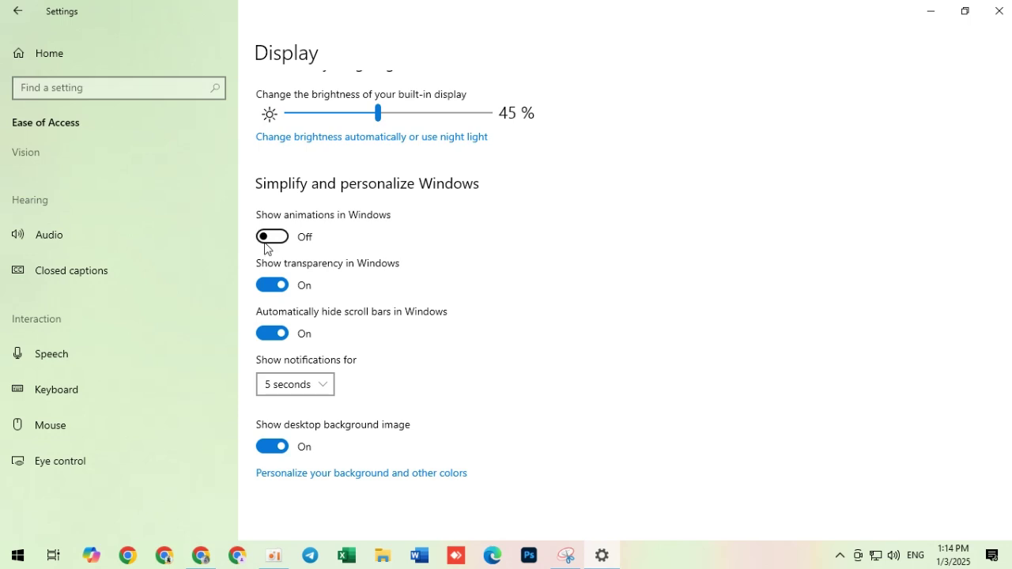
{"action": "left_click", "coordinate": [268, 288]}
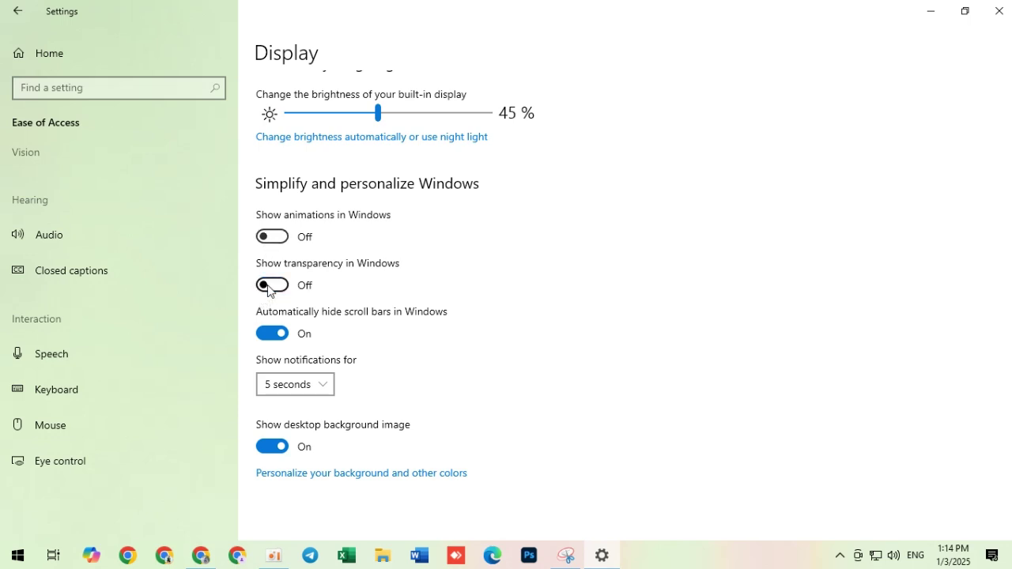
{"action": "left_click", "coordinate": [271, 334]}
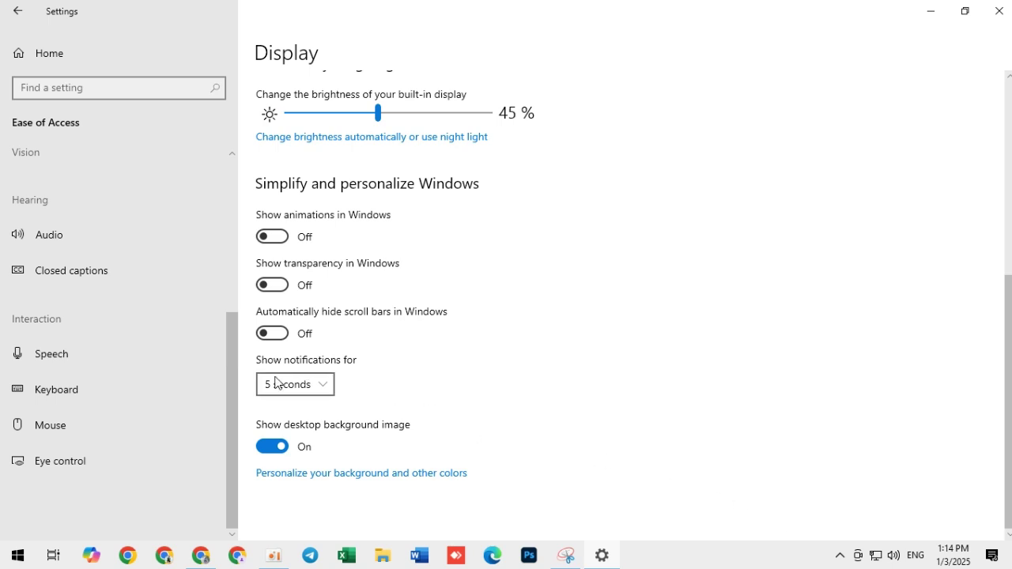
{"action": "left_click", "coordinate": [273, 448]}
{"action": "scroll", "coordinate": [483, 336], "scroll_direction": "up", "scroll_amount": 5}
{"action": "scroll", "coordinate": [483, 336], "scroll_direction": "down", "scroll_amount": 4}
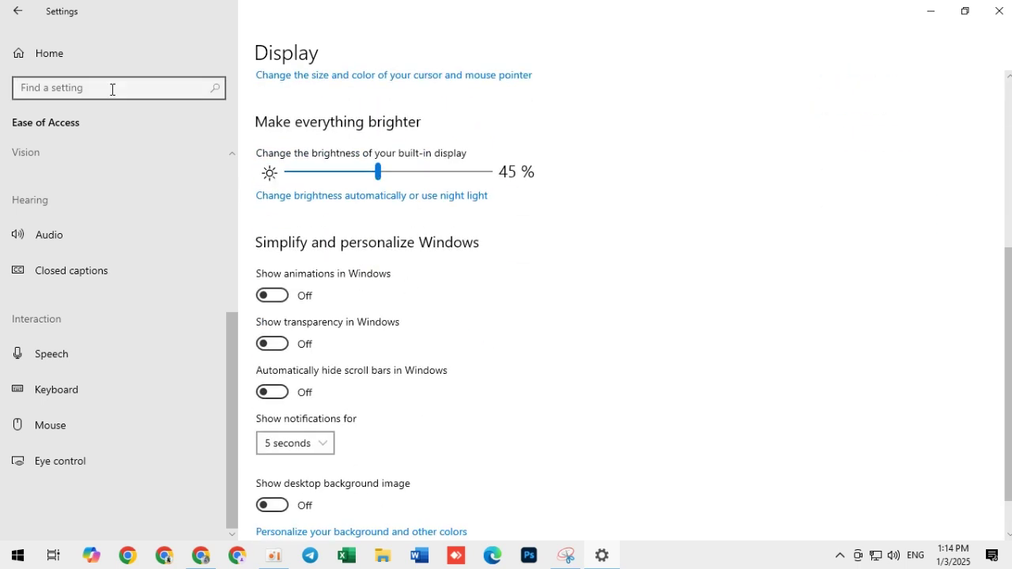
{"action": "left_click", "coordinate": [14, 19]}
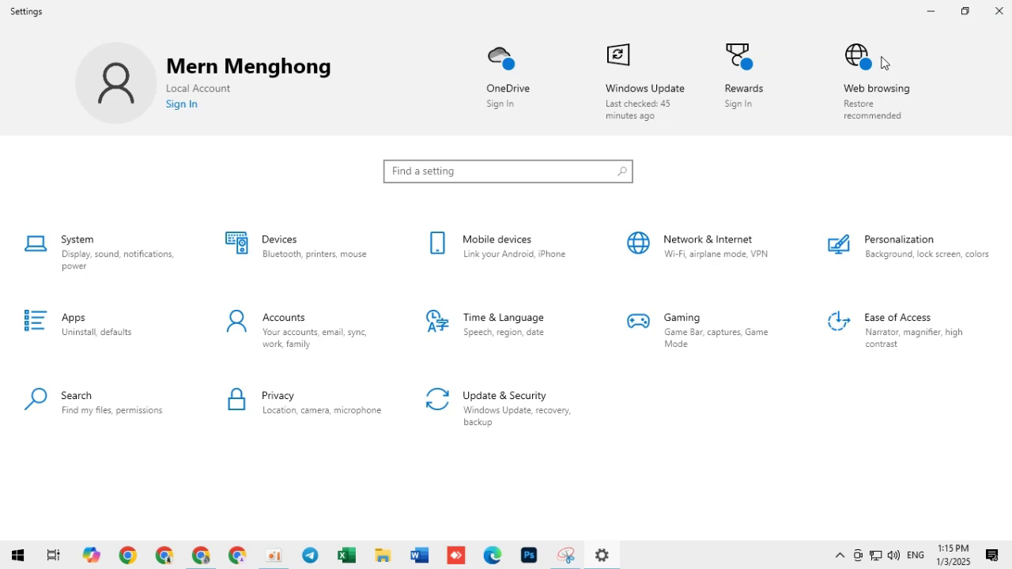
{"action": "left_click", "coordinate": [1000, 11]}
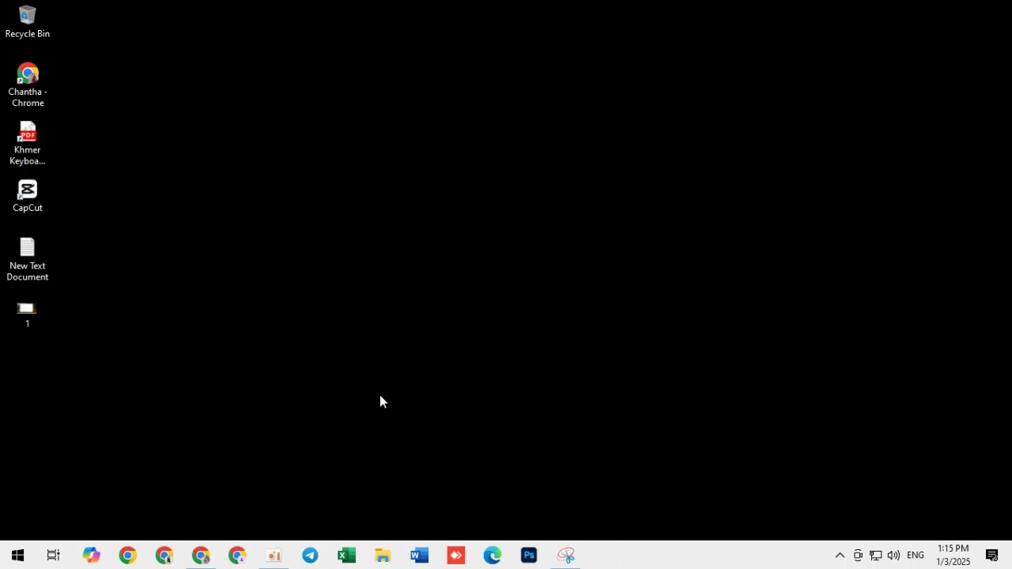
Search for "sett" to reopen the Settings app and go to the Ease of Access display settings
{"action": "left_click", "coordinate": [17, 556]}
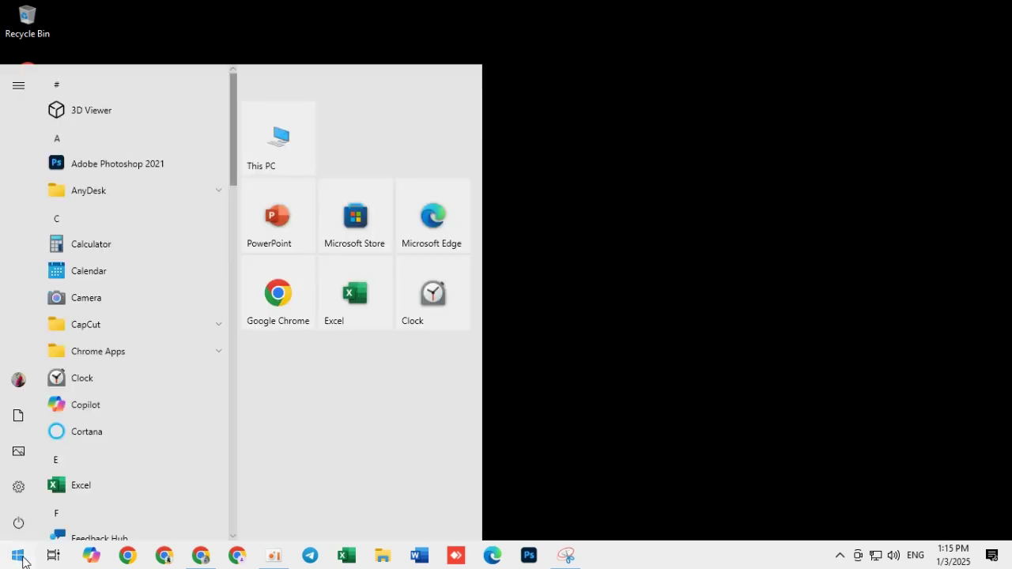
{"action": "type", "text": "sett"}
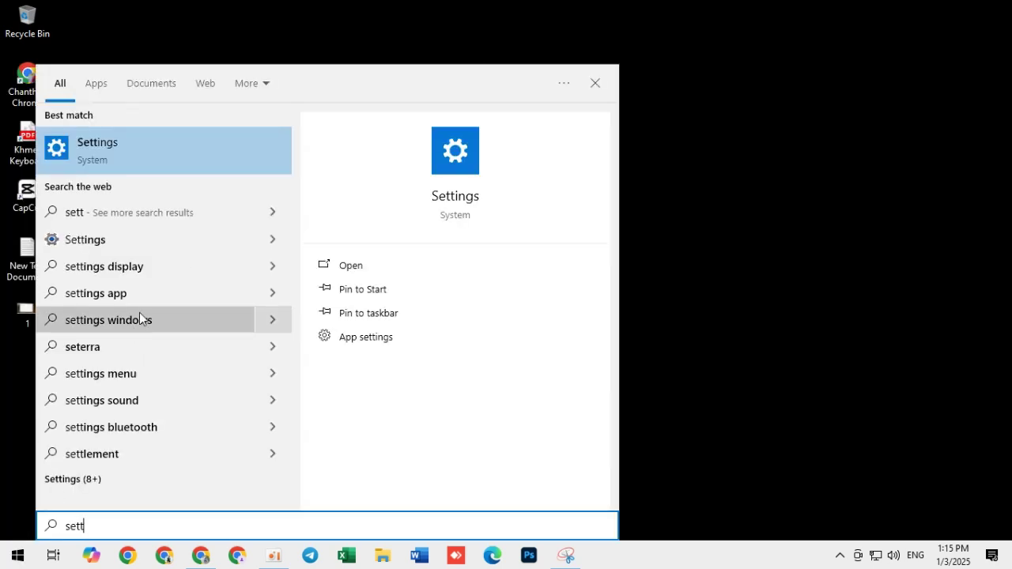
{"action": "left_click", "coordinate": [230, 165]}
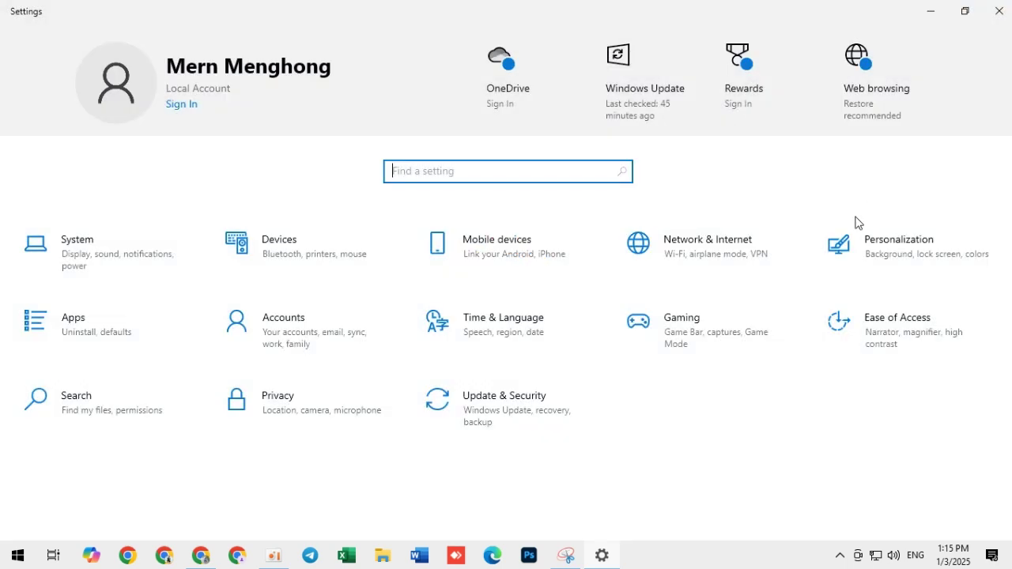
{"action": "left_click", "coordinate": [876, 324]}
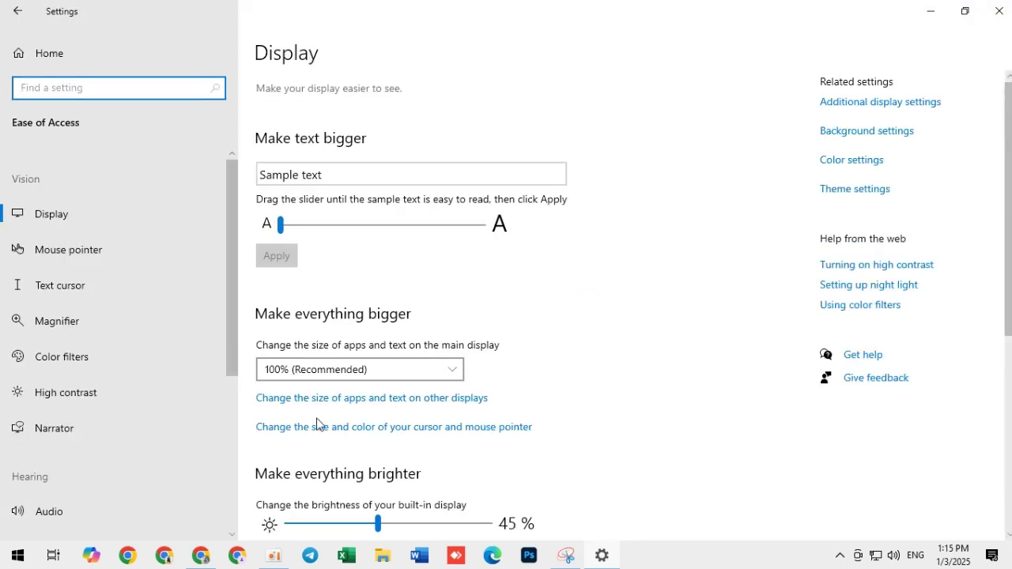
Turn on animations, transparency, automatic scroll bar hiding and the desktop background image, and close Settings
{"action": "scroll", "coordinate": [598, 329], "scroll_direction": "down", "scroll_amount": 4}
{"action": "scroll", "coordinate": [598, 329], "scroll_direction": "down", "scroll_amount": 2}
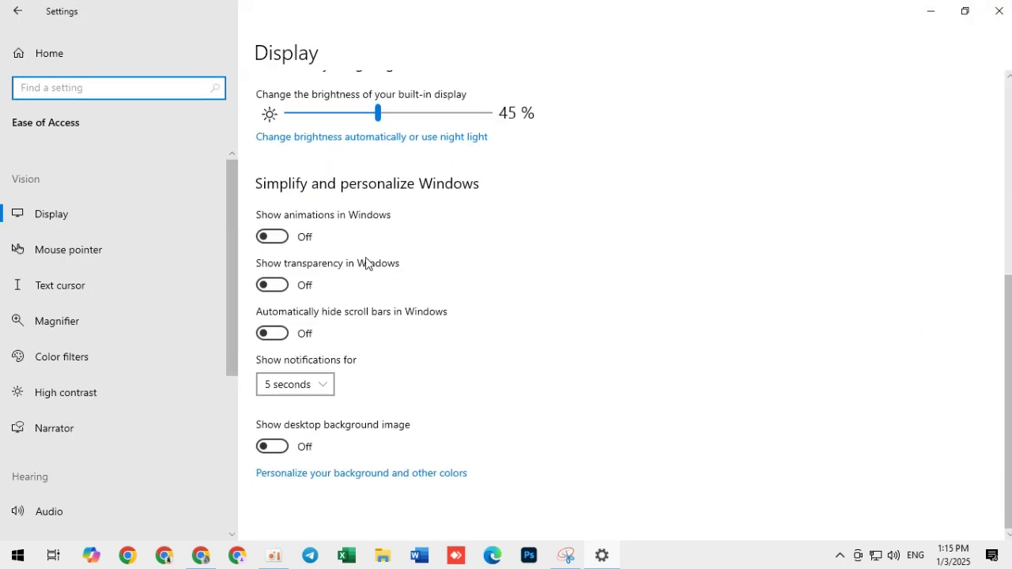
{"action": "left_click", "coordinate": [283, 238]}
{"action": "left_click", "coordinate": [283, 286]}
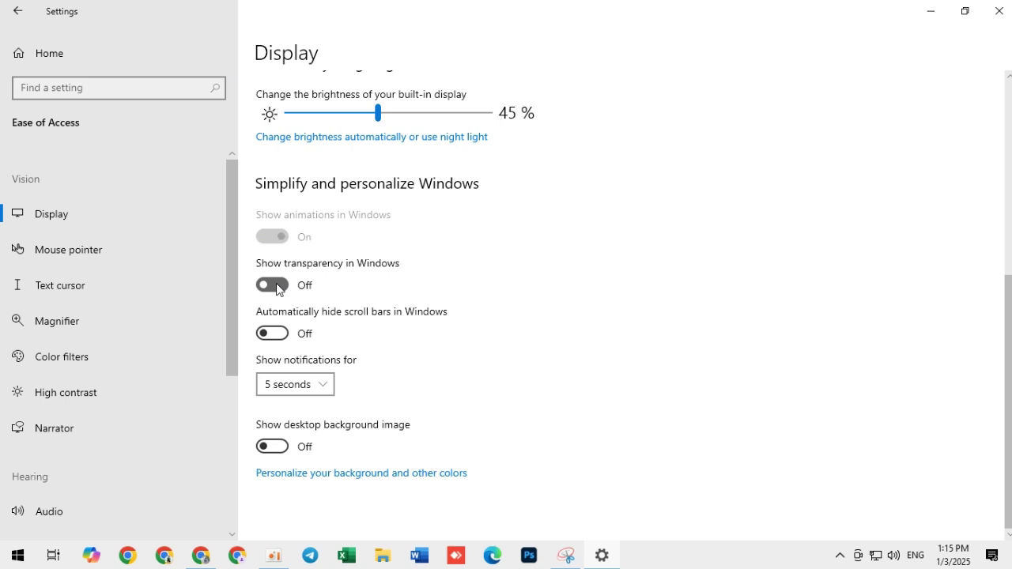
{"action": "left_click", "coordinate": [281, 333]}
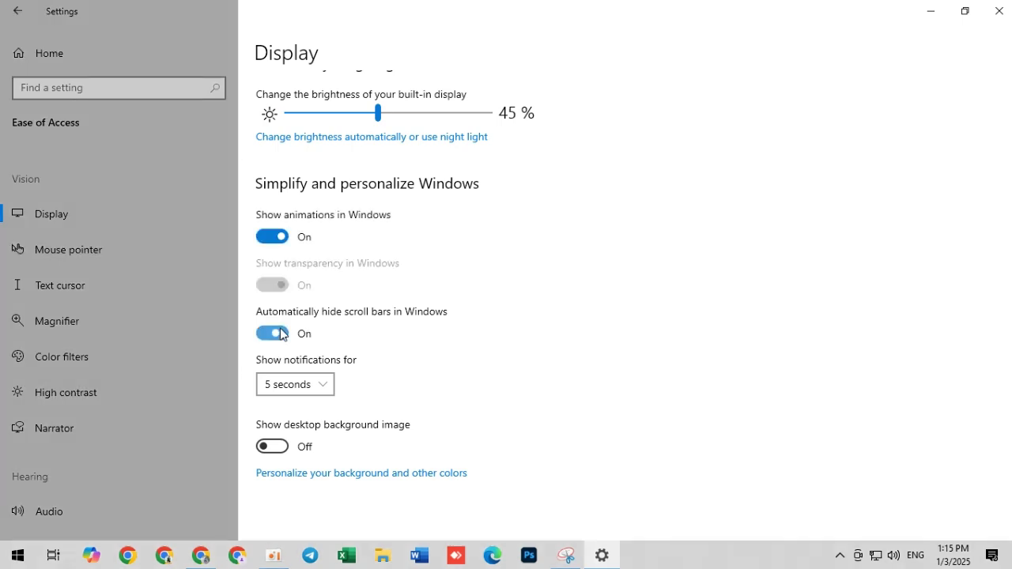
{"action": "left_click", "coordinate": [275, 446]}
{"action": "left_click", "coordinate": [965, 17]}
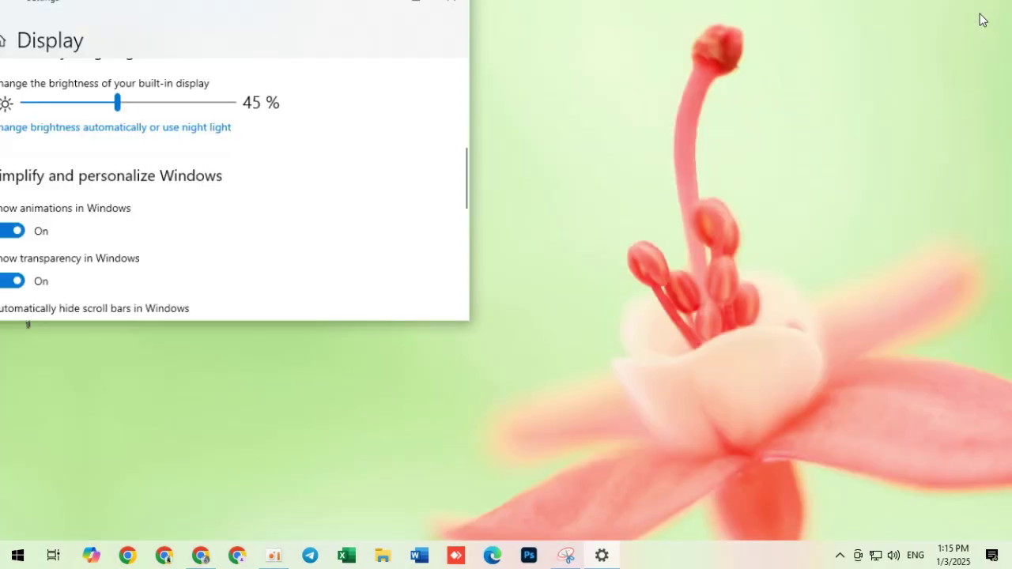
{"action": "left_click", "coordinate": [465, 15]}
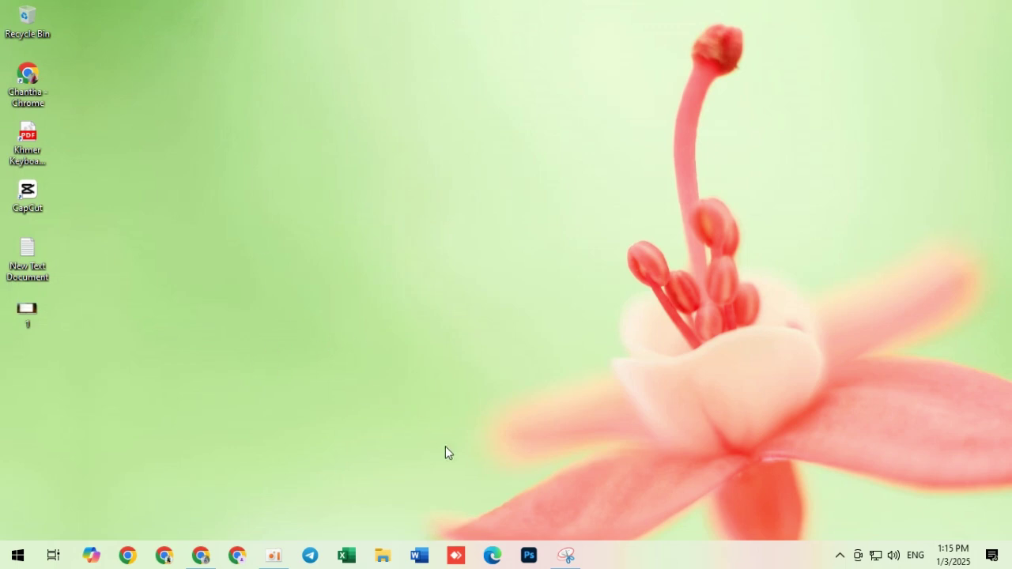
Search for "cmd", run Command Prompt as administrator and reposition its window on the desktop
{"action": "left_click", "coordinate": [17, 553]}
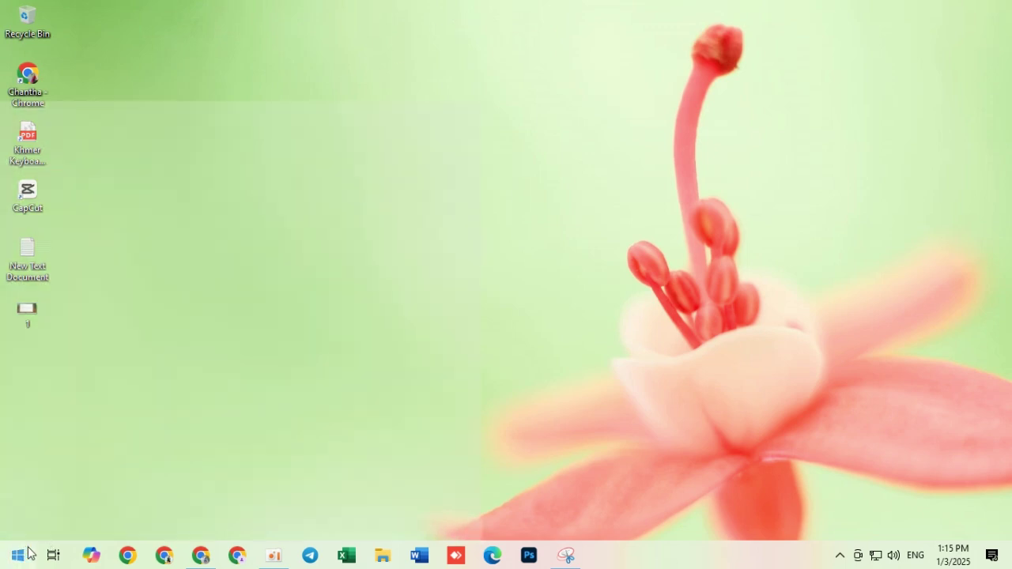
{"action": "type", "text": "cmd"}
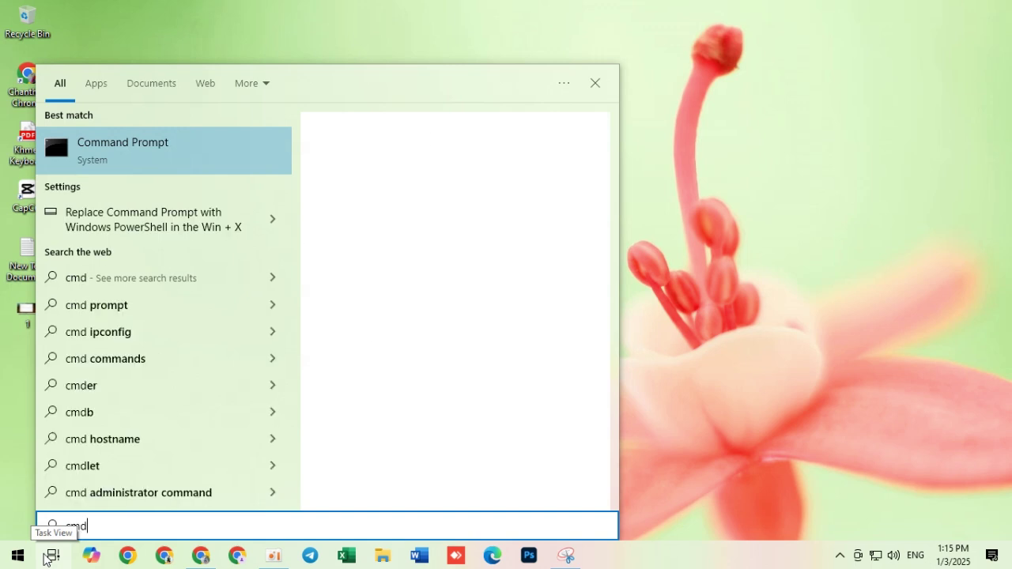
{"action": "right_click", "coordinate": [219, 150]}
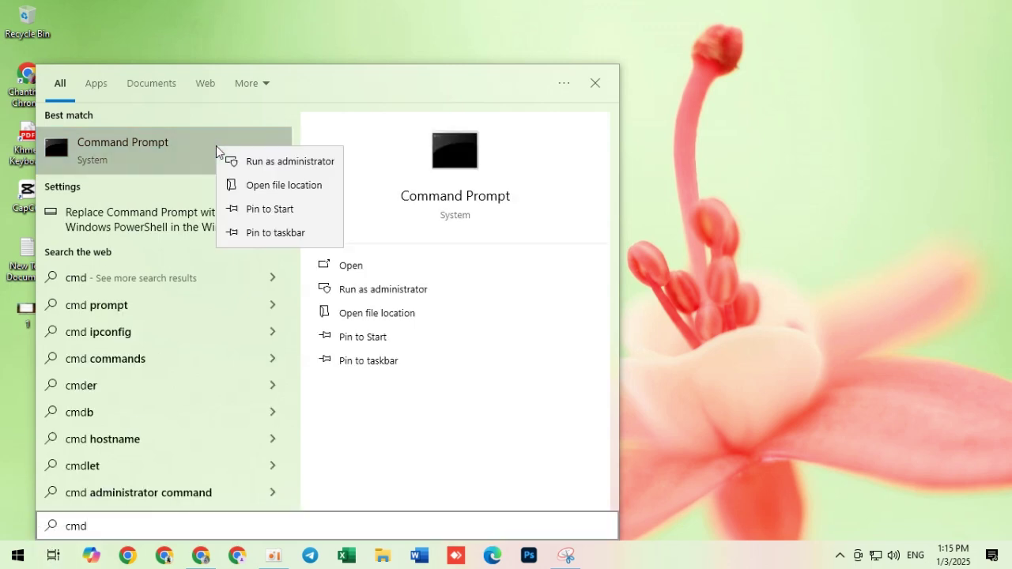
{"action": "left_click", "coordinate": [253, 168]}
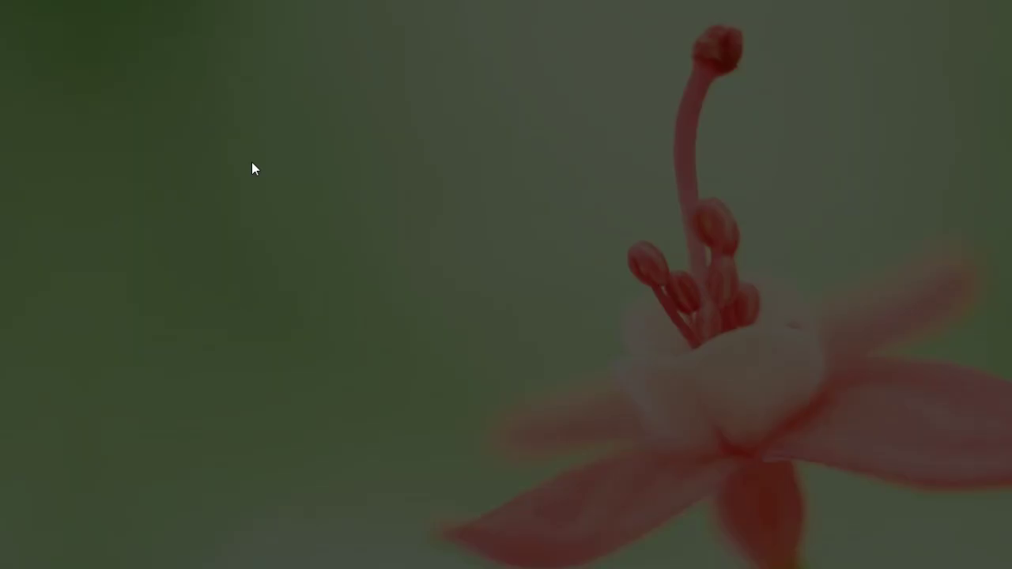
{"action": "left_click", "coordinate": [411, 366]}
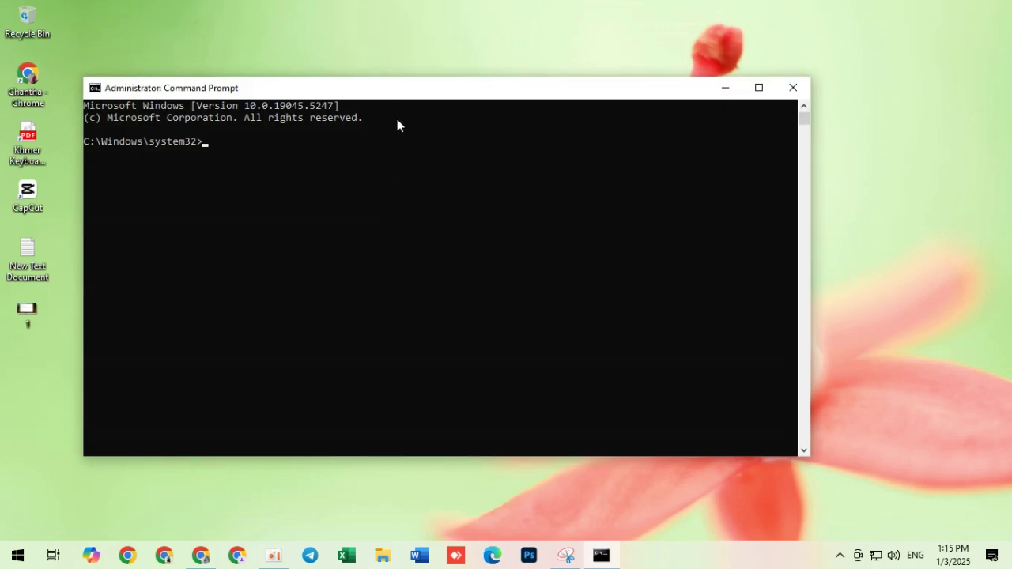
{"action": "left_click_drag", "start_coordinate": [378, 93], "coordinate": [530, 89]}
{"action": "left_click", "coordinate": [565, 555]}
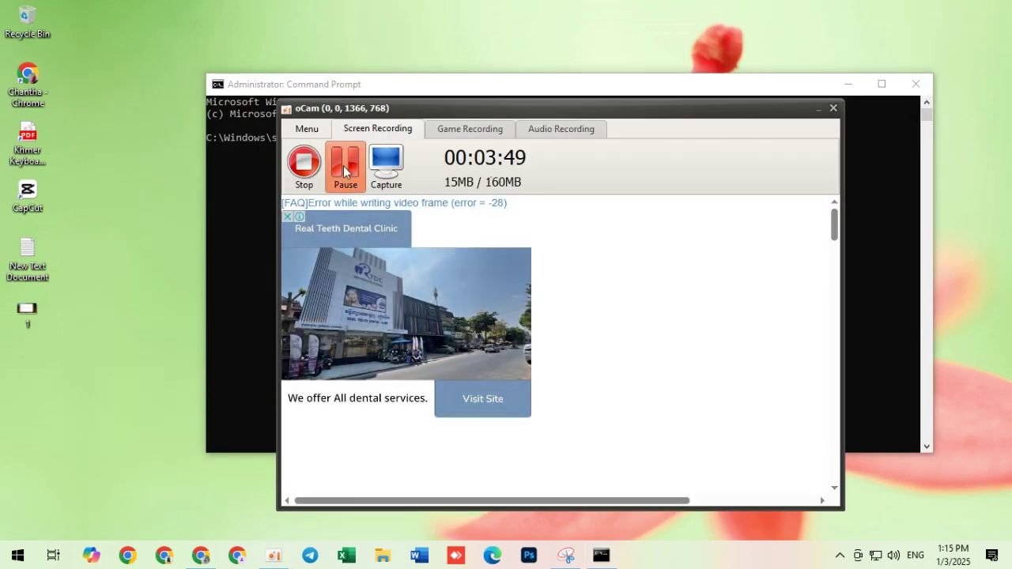